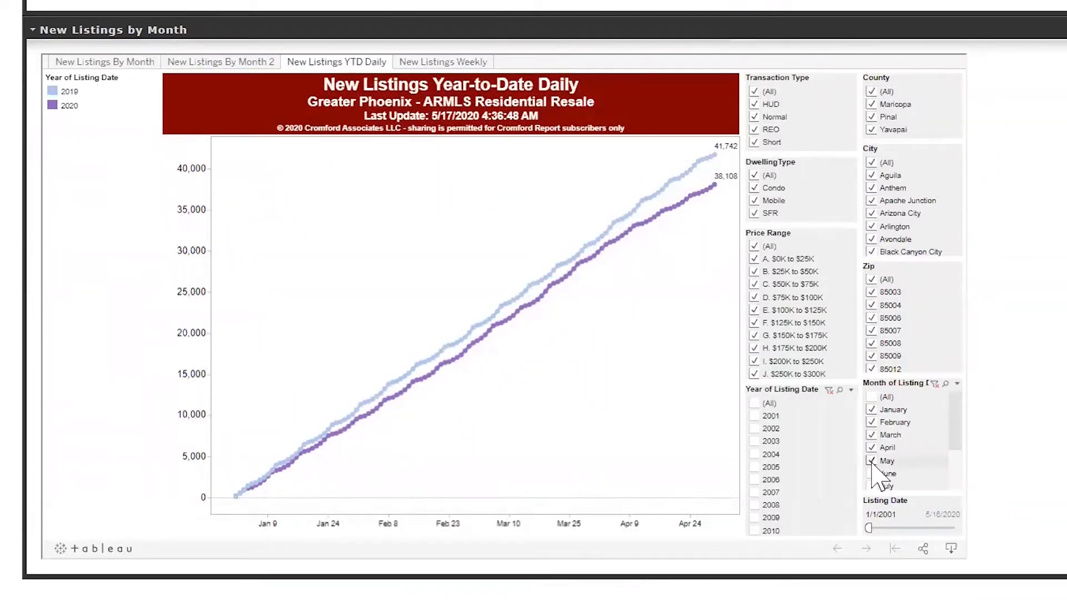
- Check the YTD chart's May totals: 52,437 for 2019 and 42,135 for 2020
mouse_move(671, 227)
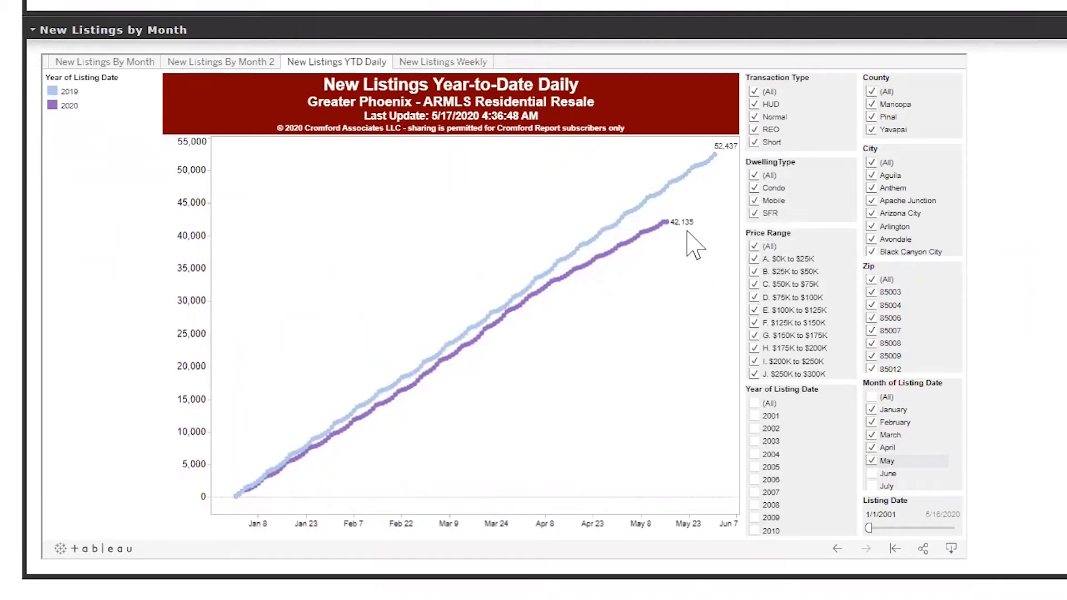
mouse_move(461, 341)
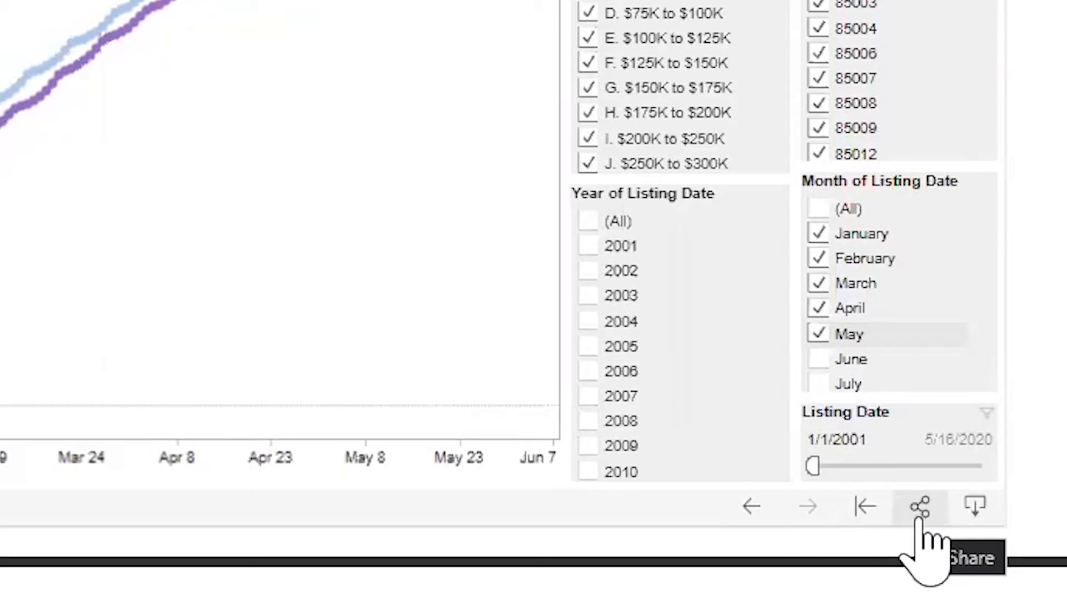
left_click(921, 520)
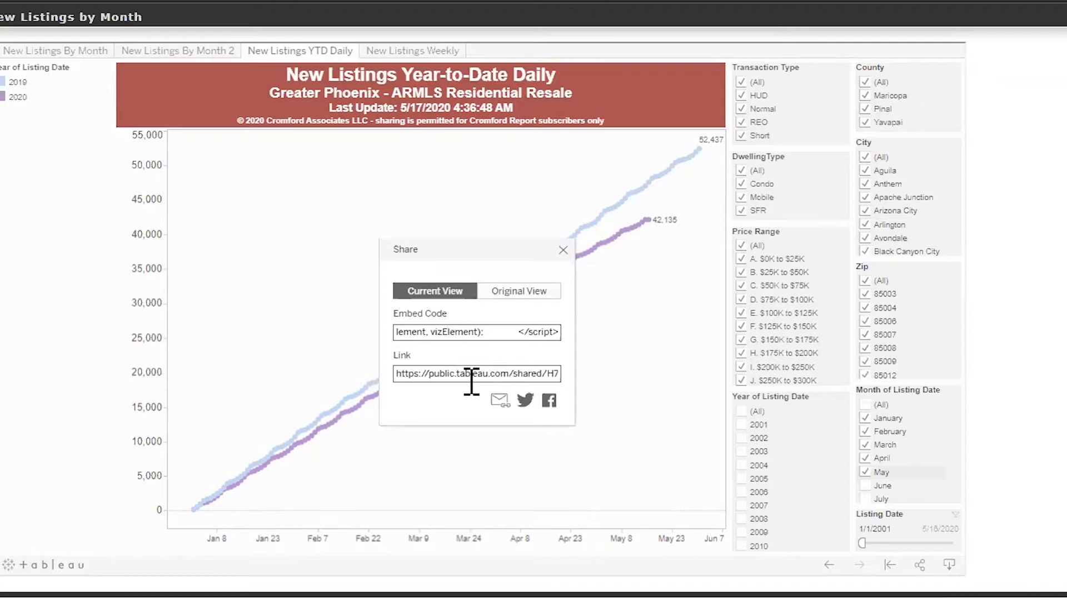
left_click(524, 291)
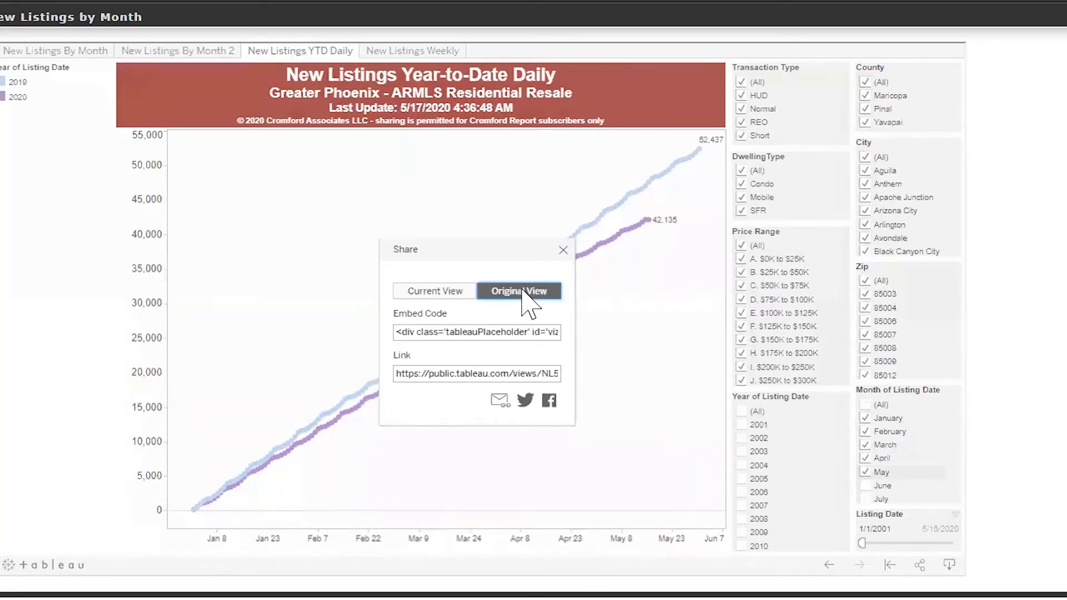
left_click(431, 295)
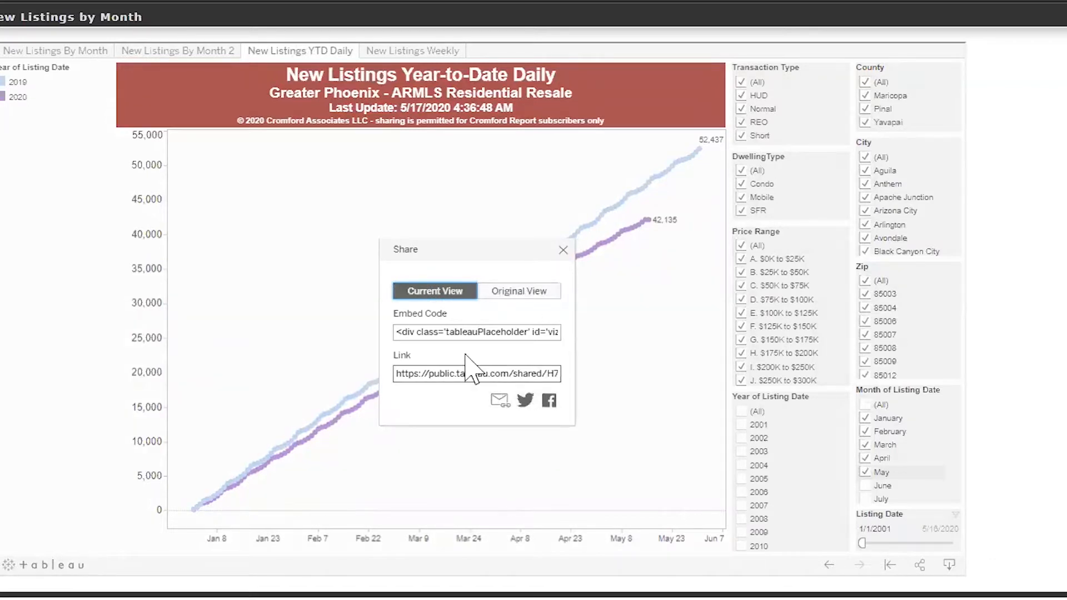
left_click(563, 250)
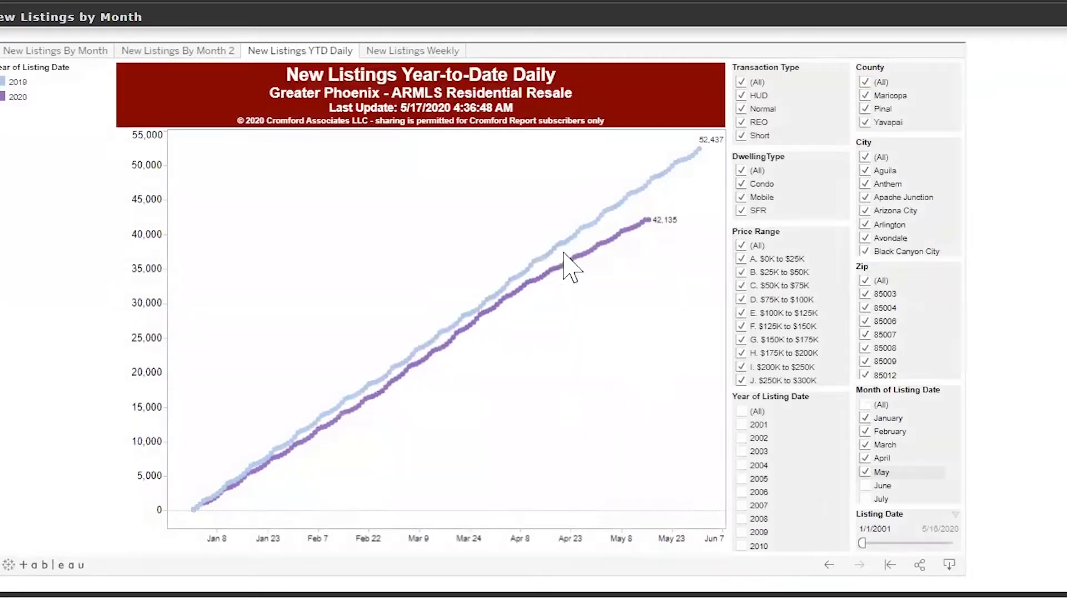
- Export the Year-to-Date Daily chart from Tableau Public as a PNG image and open it
left_click(950, 566)
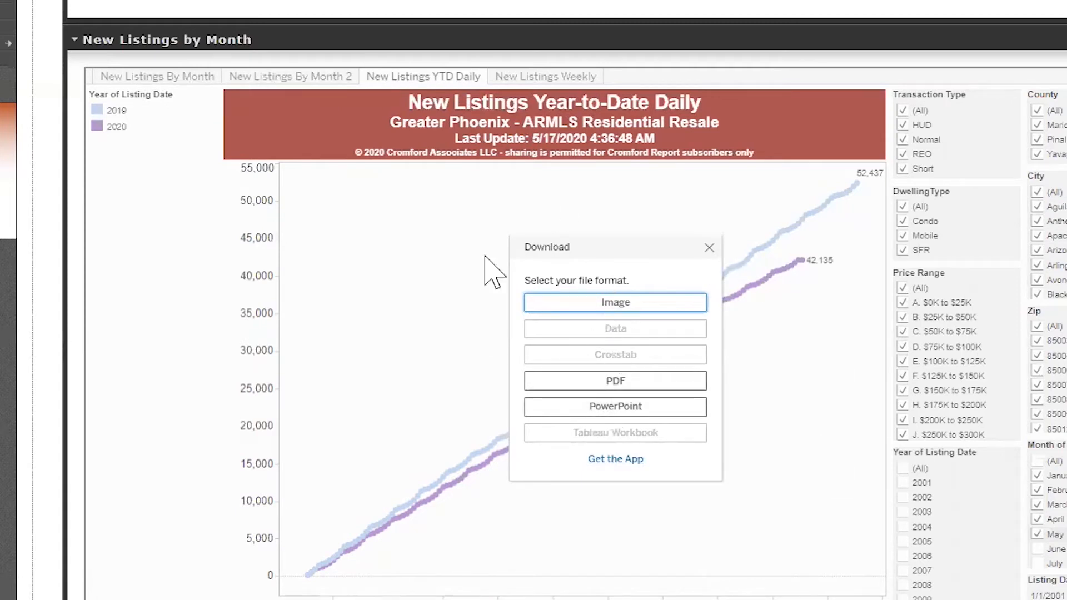
left_click(550, 302)
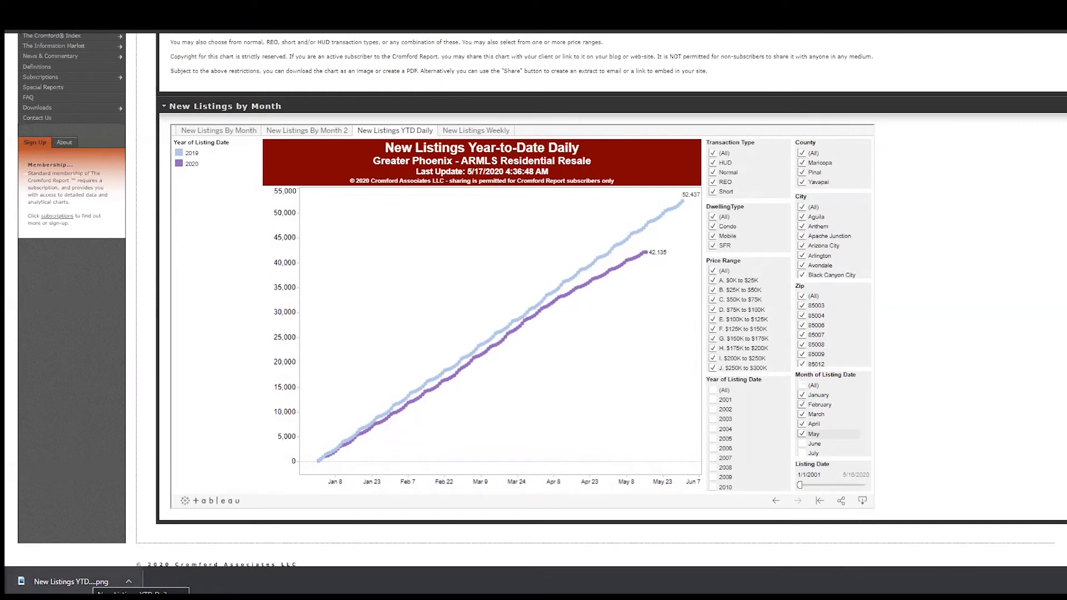
left_click(83, 581)
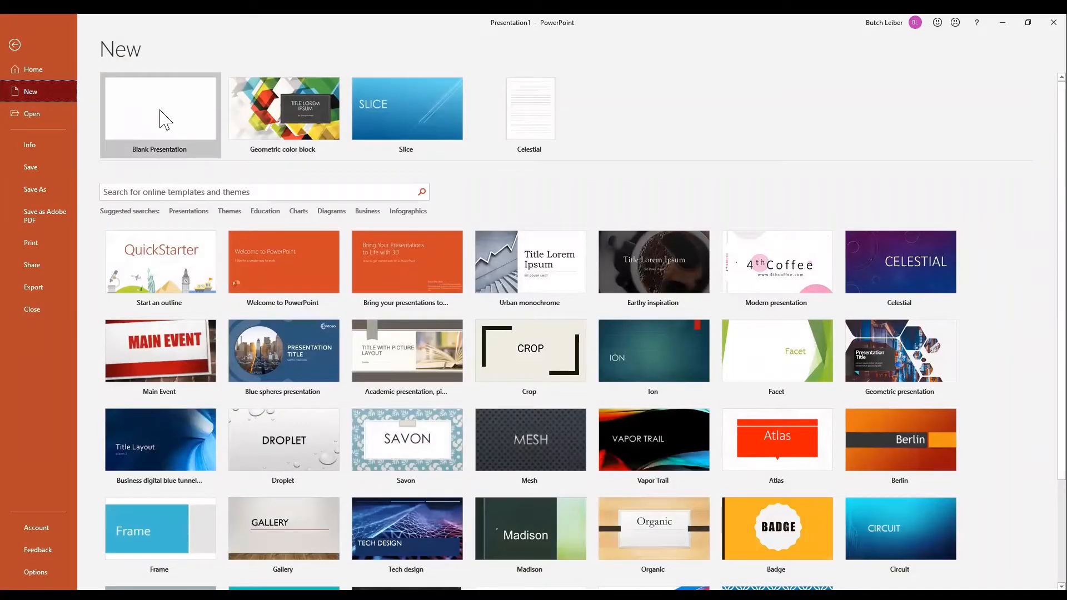
- Create a new blank presentation from the File > New screen
left_click(161, 120)
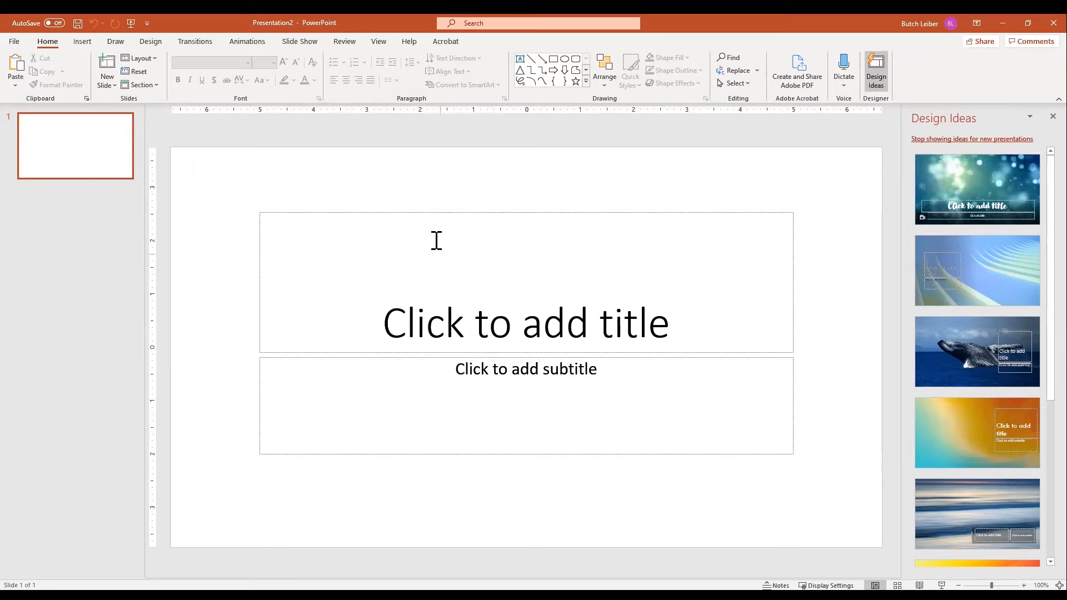
- Delete the title and subtitle placeholders from the slide
left_click(428, 212)
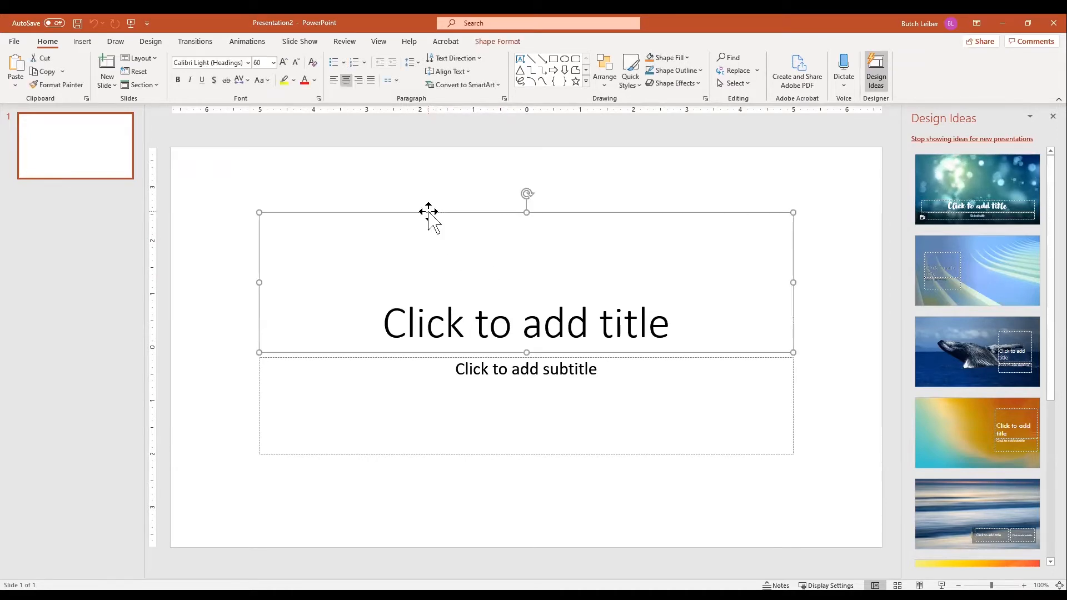
key("Delete")
left_click(402, 355)
key("Delete")
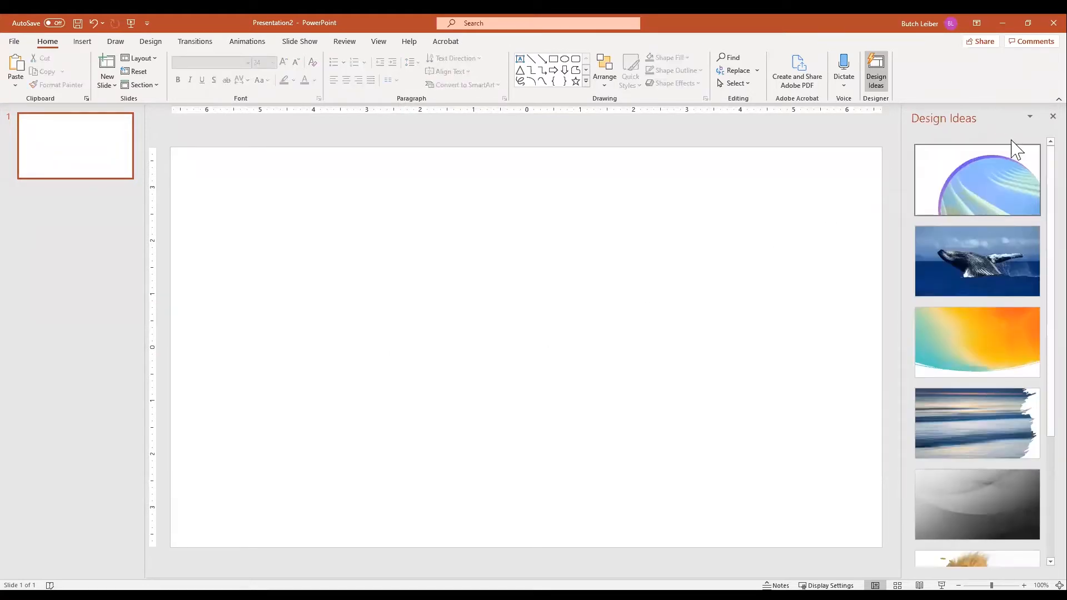
- Close the Design Ideas pane and drag the chart image onto the empty slide
scroll(1000, 346, "down", 3)
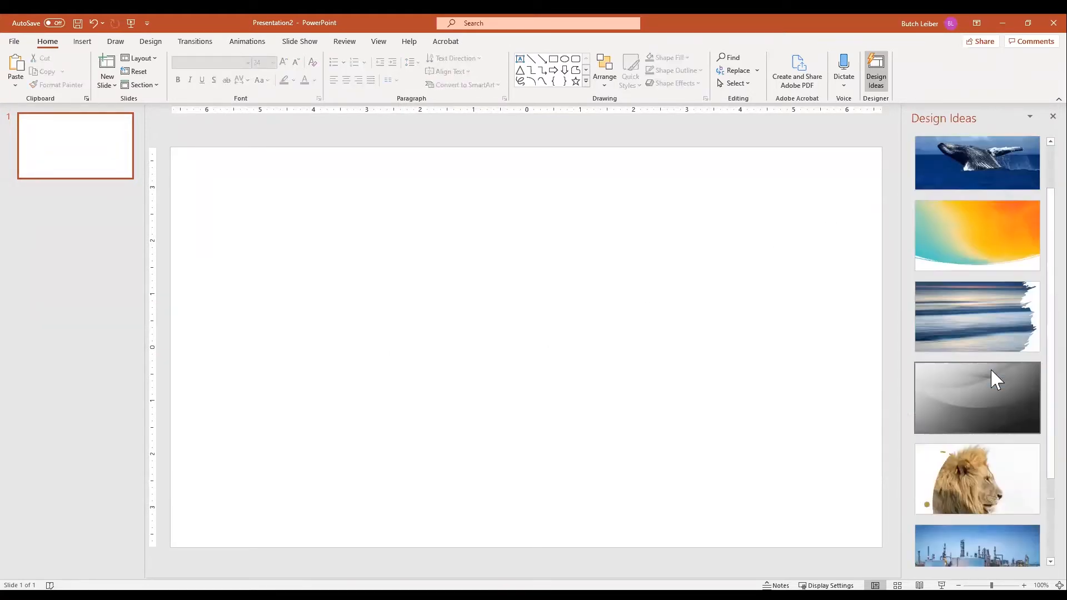
left_click(1053, 117)
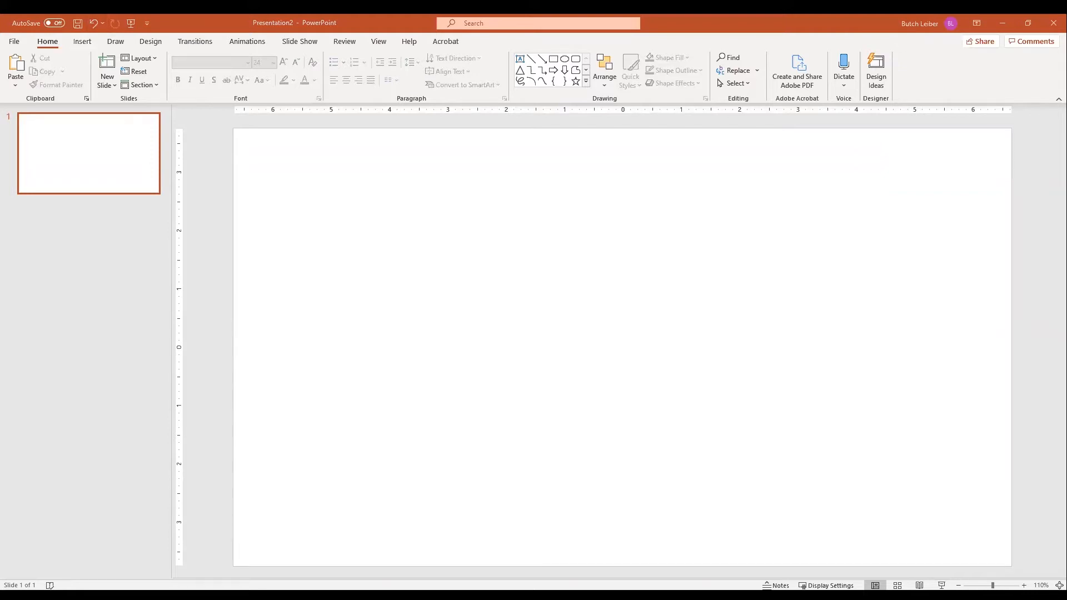
left_click_drag(176, 440, 586, 400)
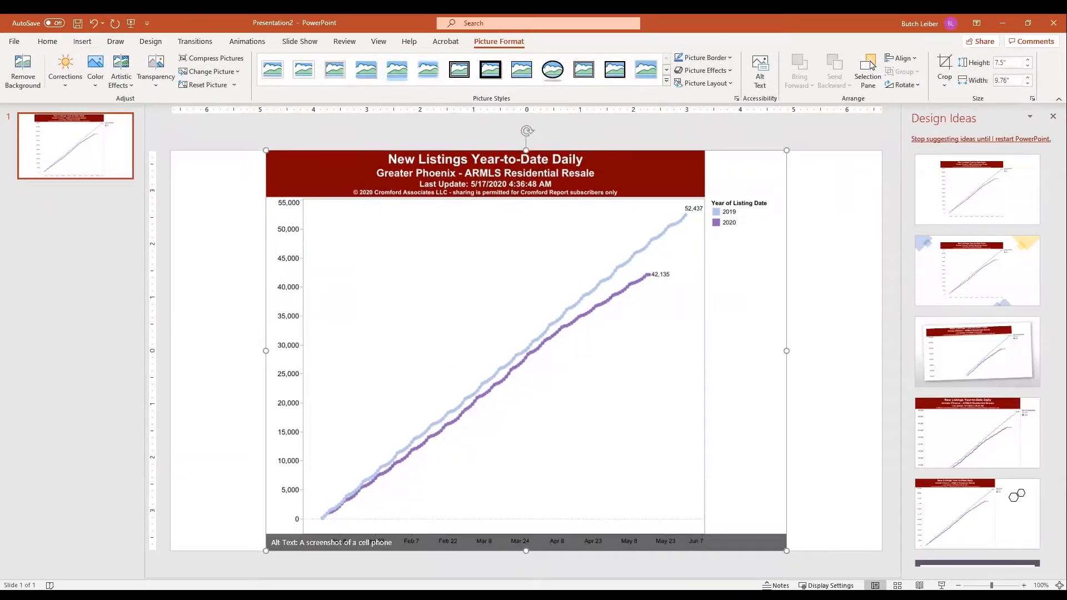
- Dismiss Design Ideas and drag the Desert Fairways Realty logo onto the slide
left_click(82, 42)
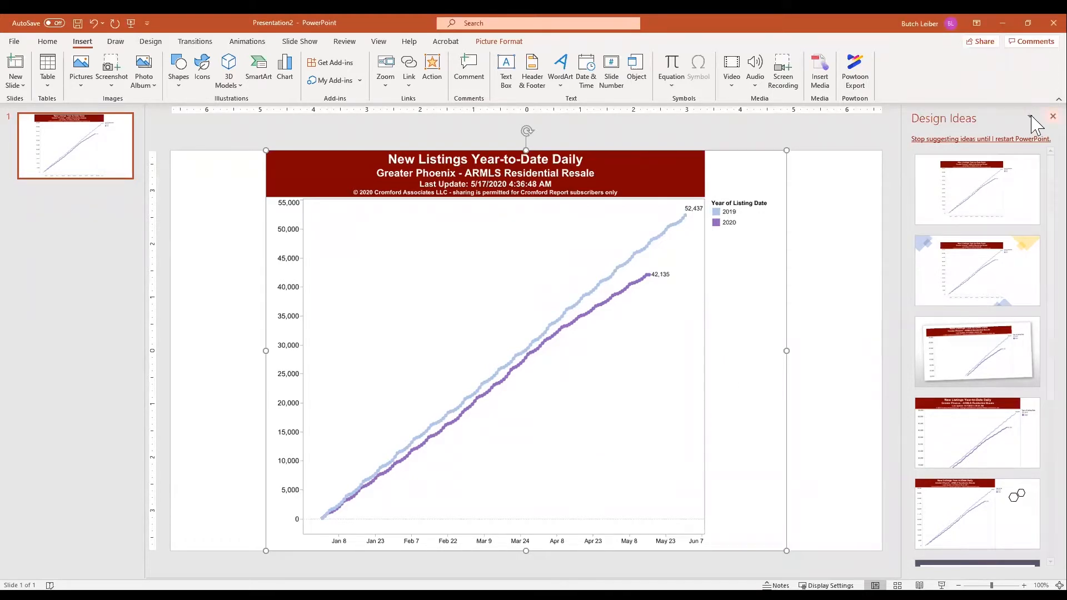
left_click(1053, 116)
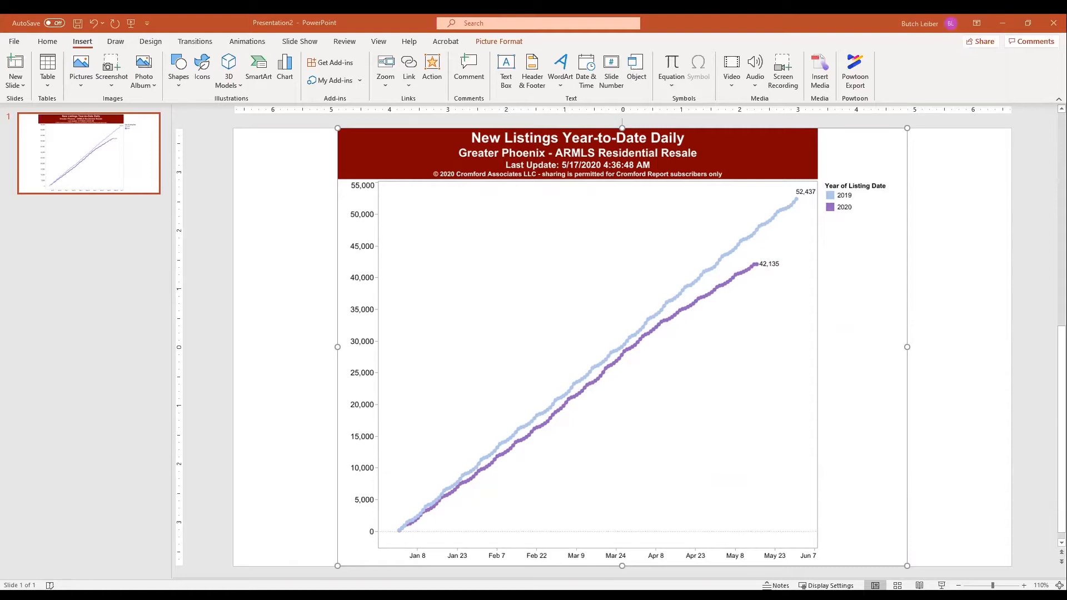
left_click_drag(129, 306, 478, 287)
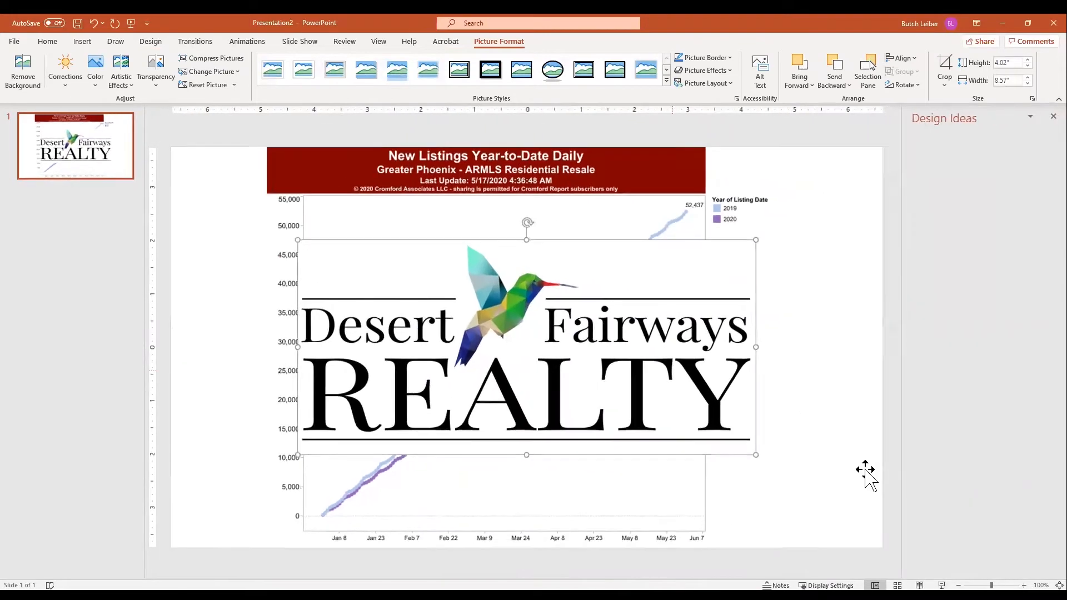
- Shrink the logo from a corner handle and stop Design Ideas suggestions
left_click_drag(755, 454, 584, 386)
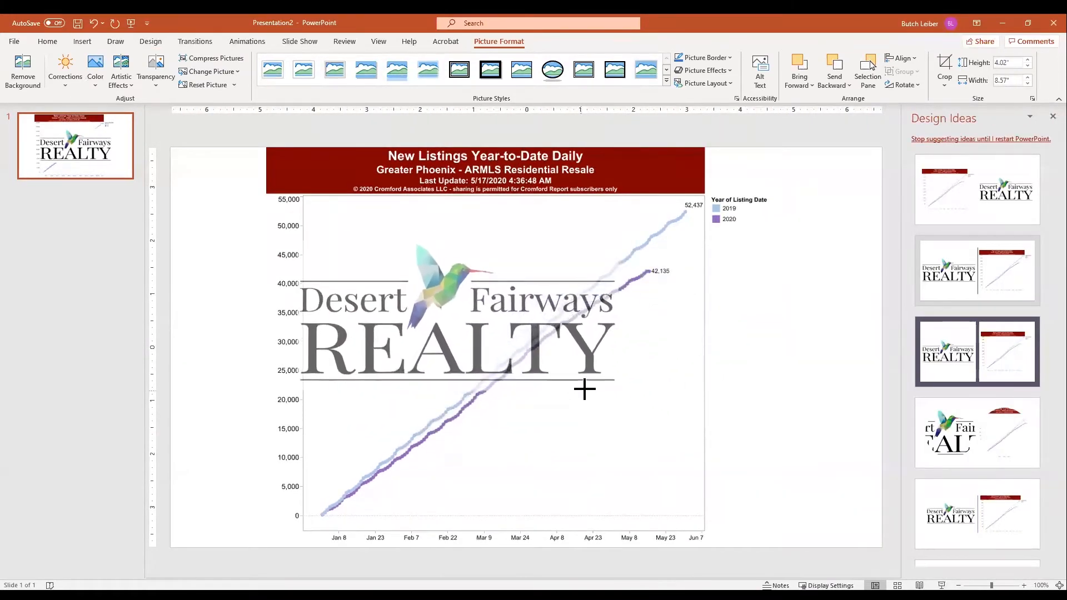
left_click(1005, 139)
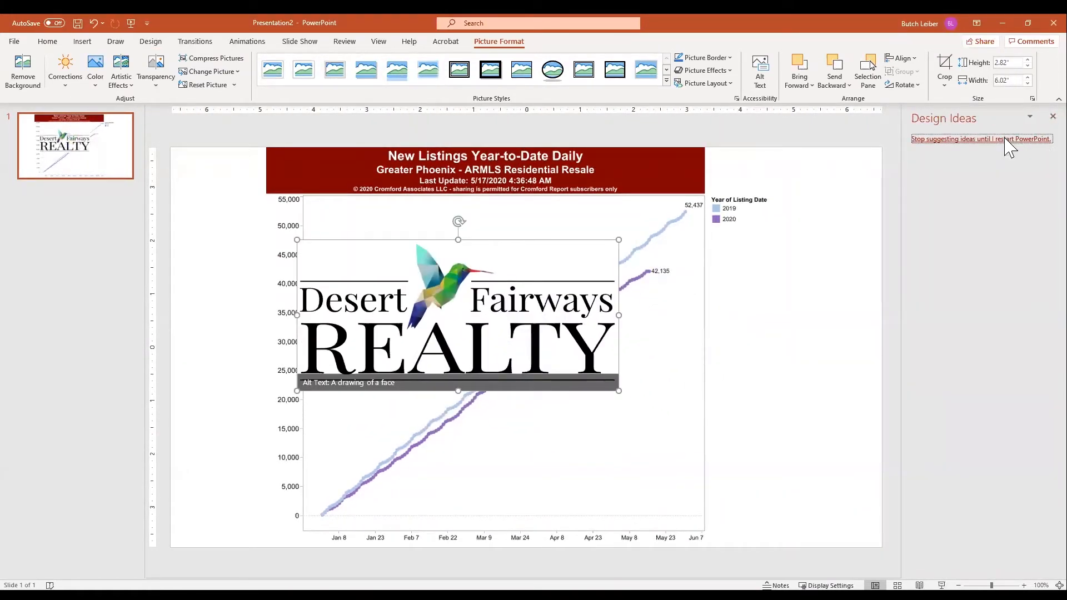
left_click_drag(723, 394, 591, 329)
- Position the logo over the chart's upper-left plot area below the title banner
left_click_drag(437, 287, 465, 252)
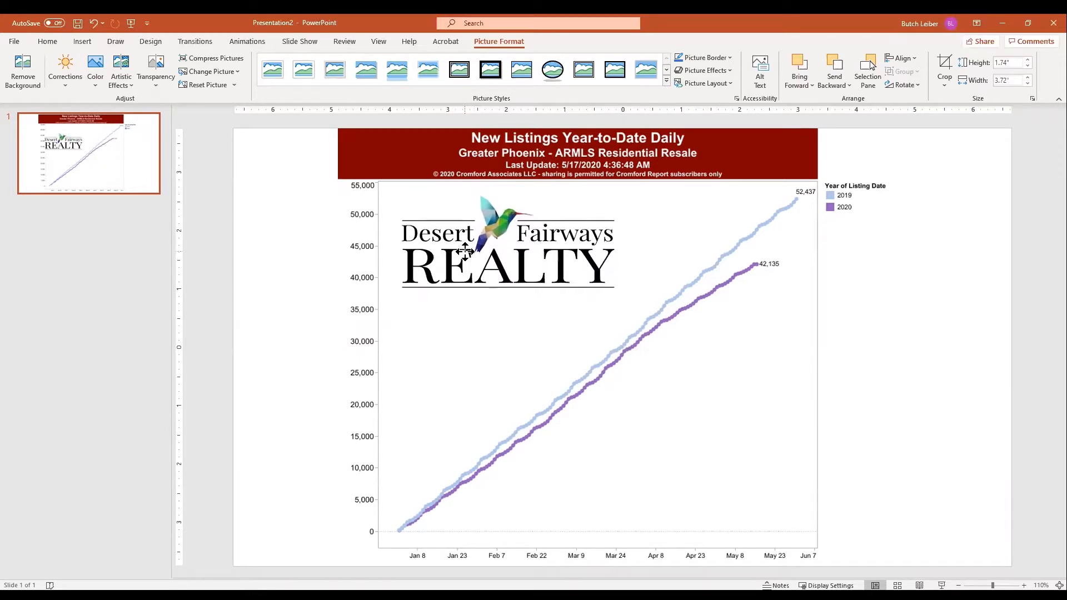
left_click(478, 364)
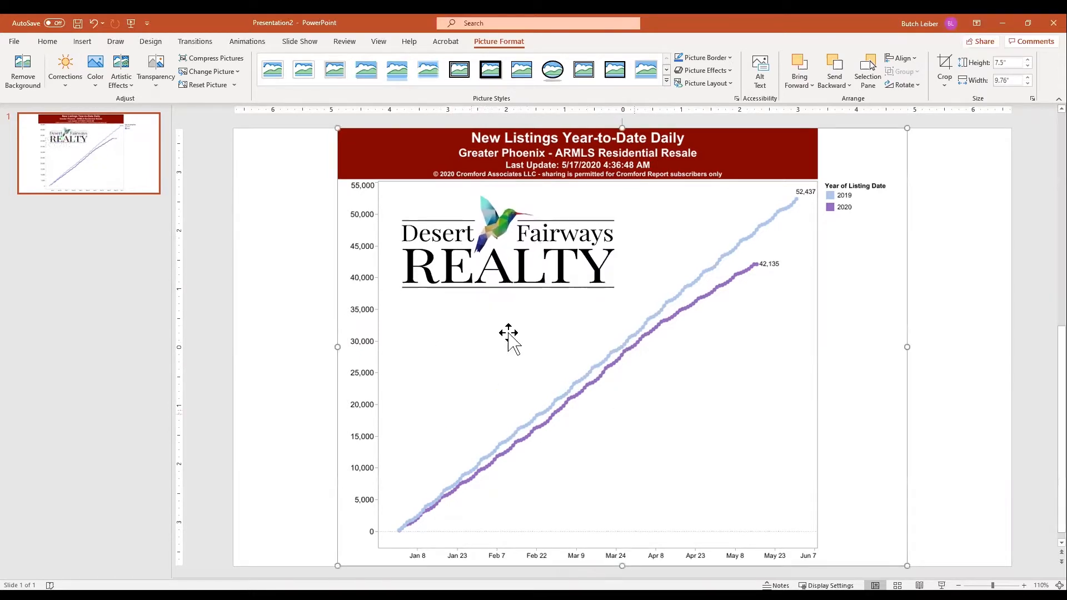
left_click(532, 254)
left_click_drag(532, 254, 633, 359)
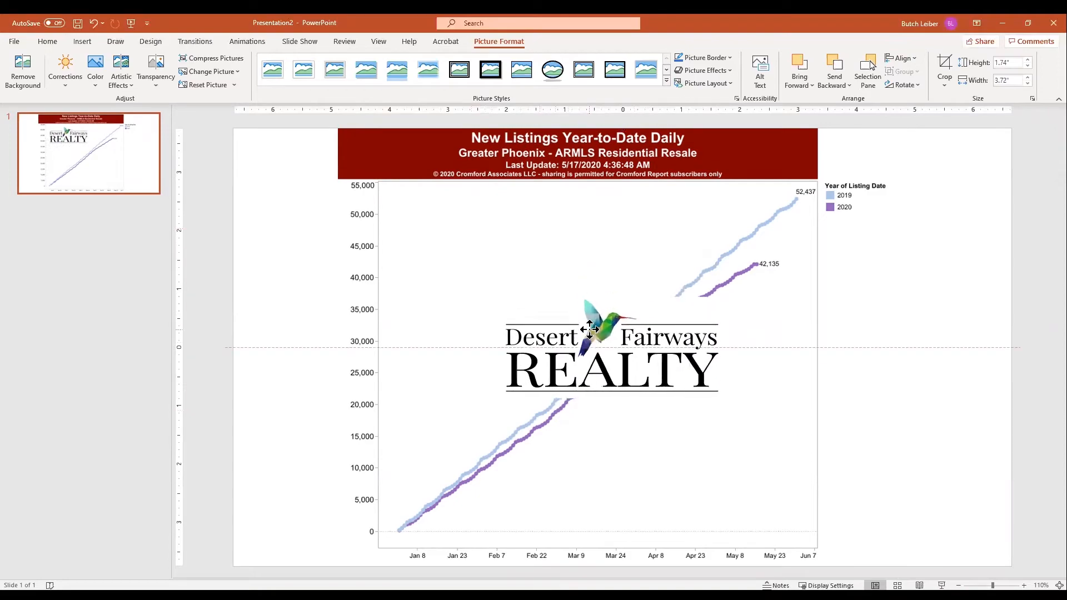
left_click_drag(571, 319, 477, 226)
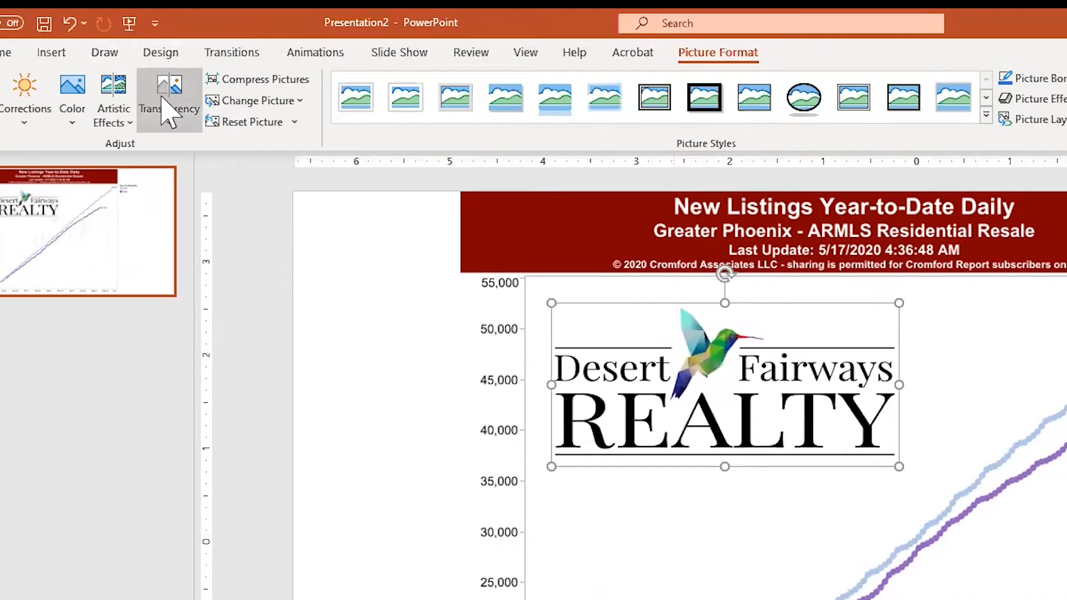
- Set the logo to 95% transparency and centre it over the middle of the chart
left_click(168, 126)
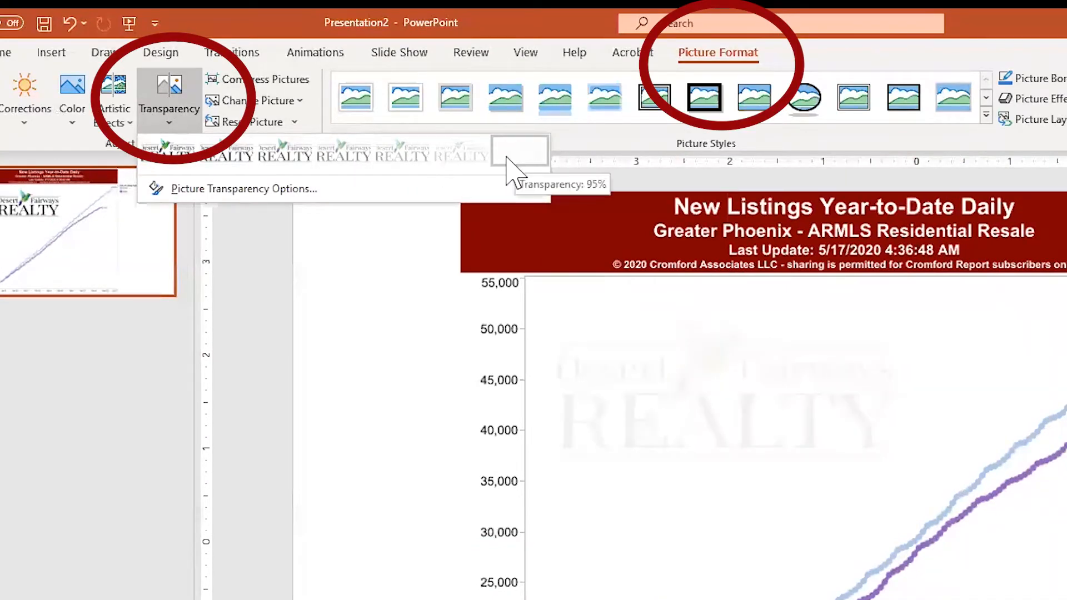
left_click(506, 158)
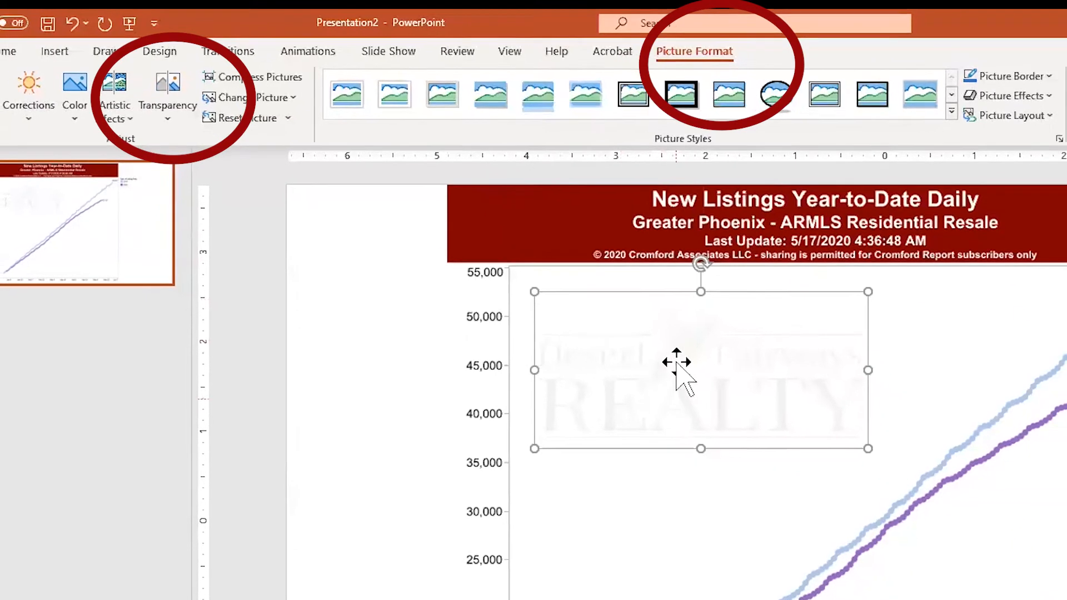
left_click_drag(676, 362, 803, 551)
left_click_drag(570, 368, 589, 334)
left_click(473, 257)
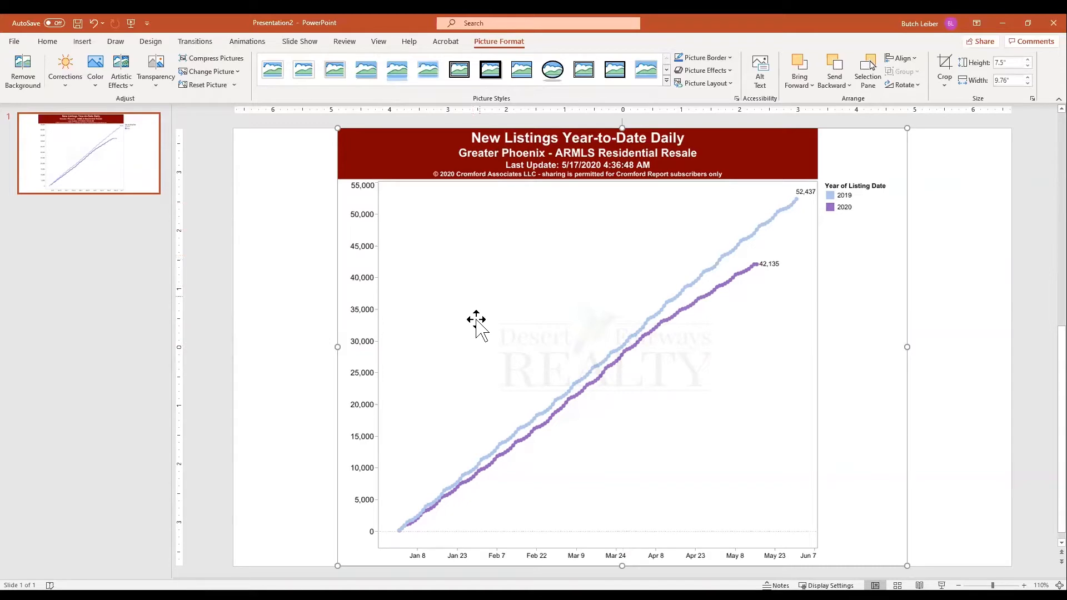
left_click(82, 41)
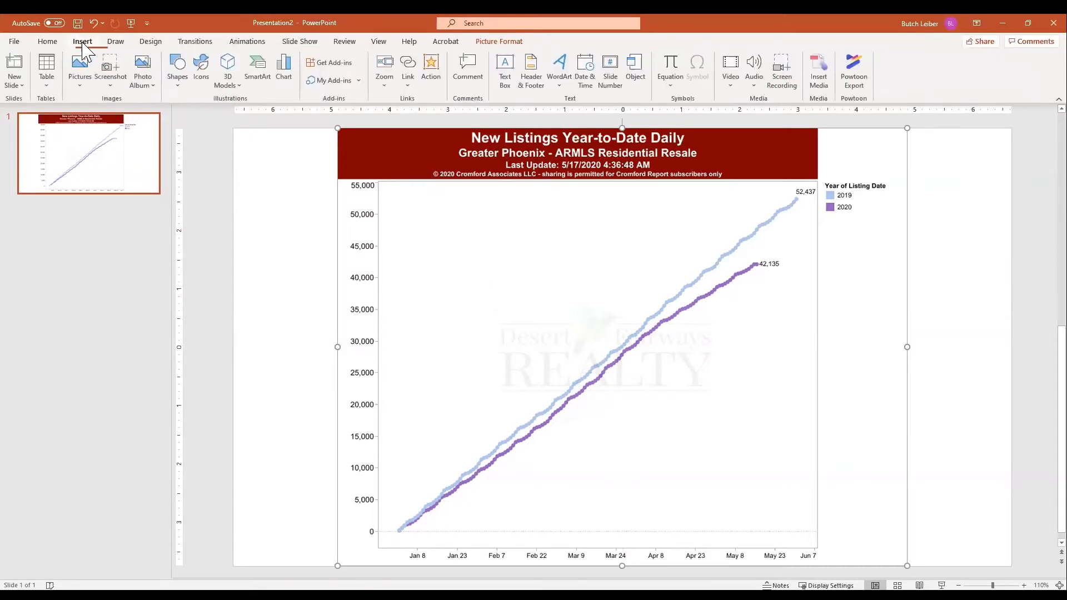
- Add a text box with the agent's name and REALTOR®, phone number and website on separate lines
left_click(505, 69)
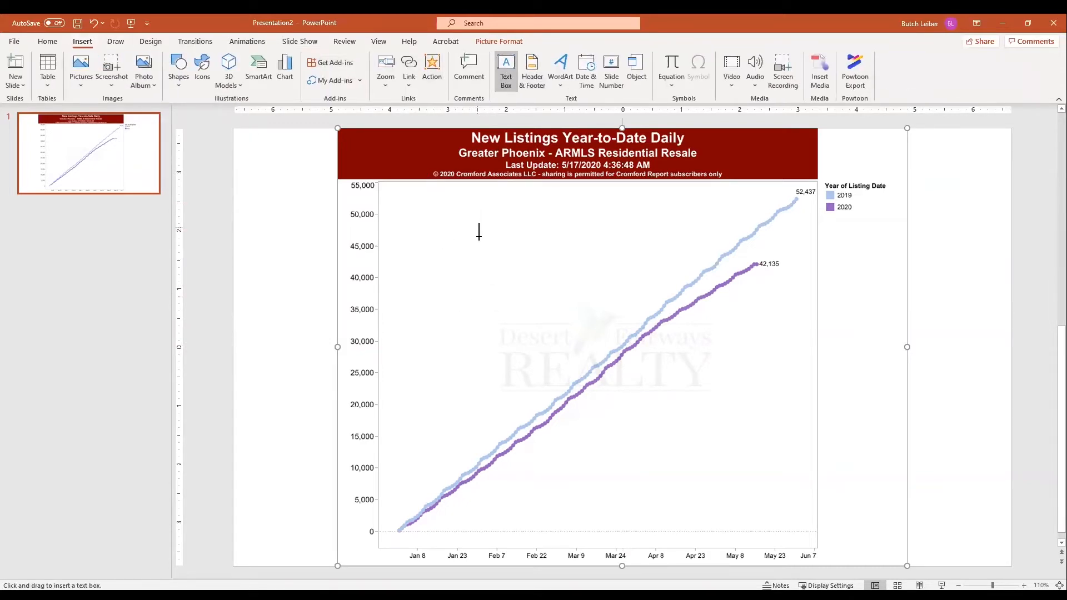
left_click(462, 227)
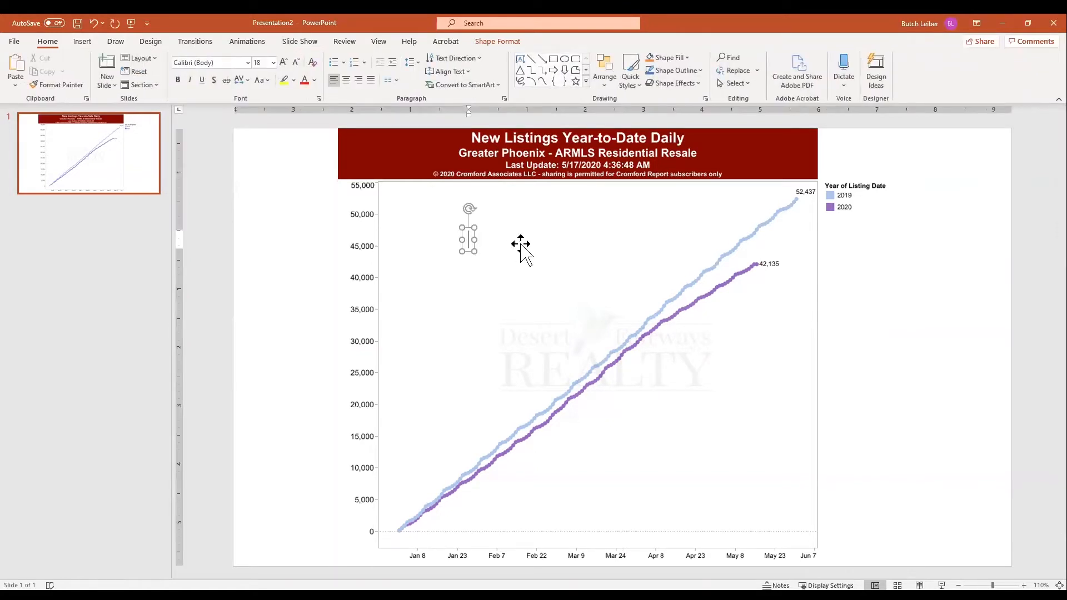
type("Butch Leiber, REALTOR")
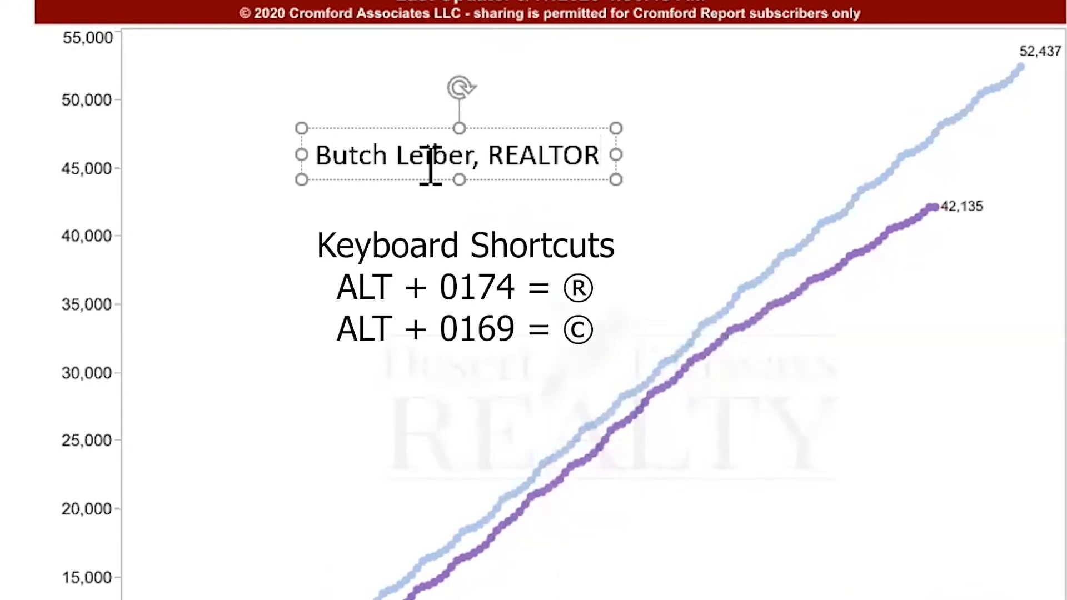
type("®")
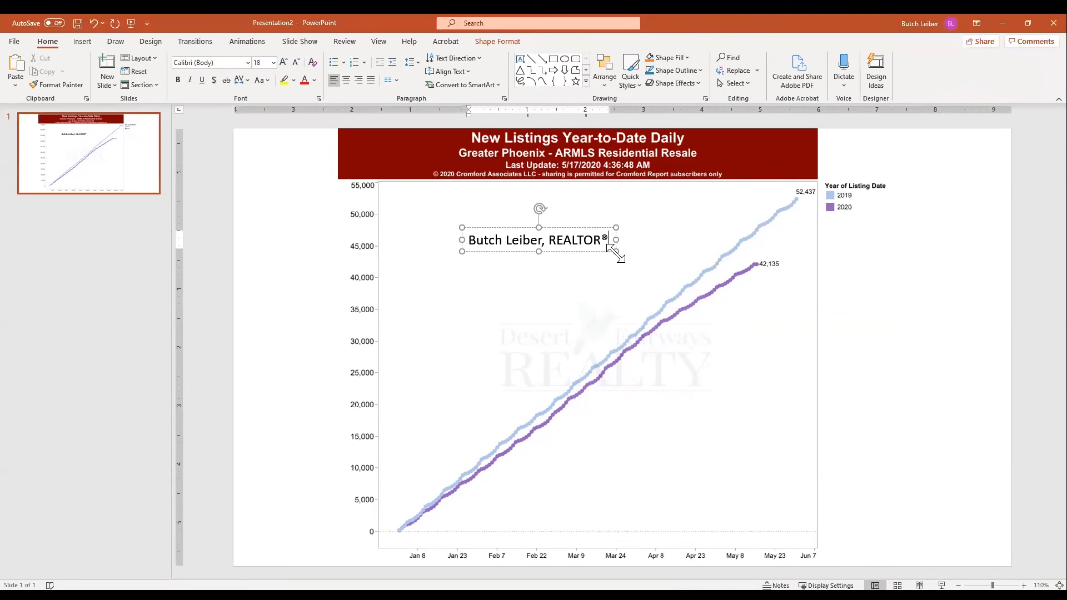
key("Return")
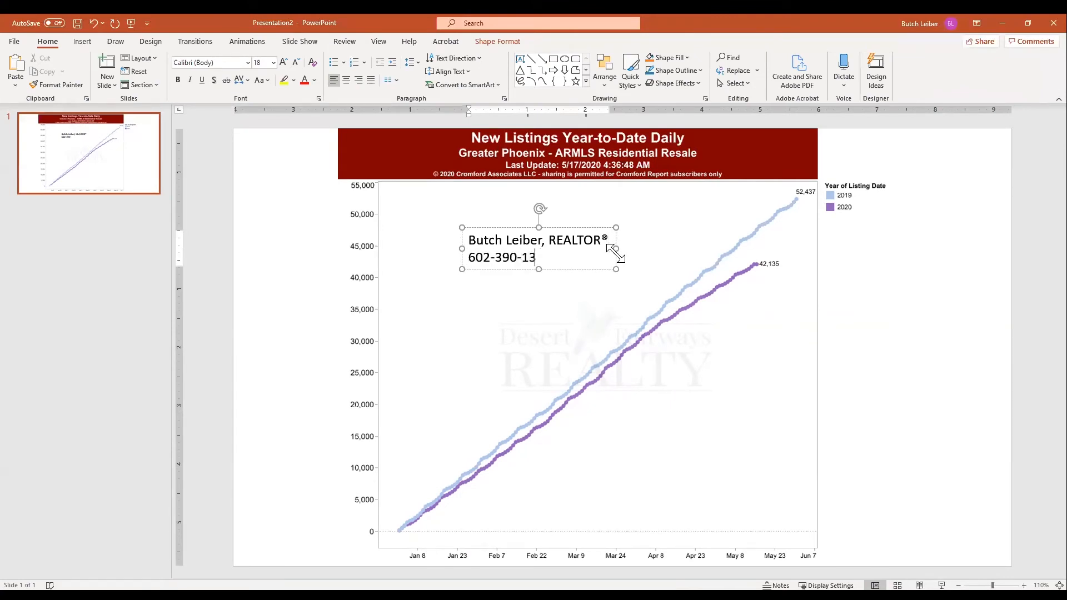
key("Return")
type("TalkWithButch.com")
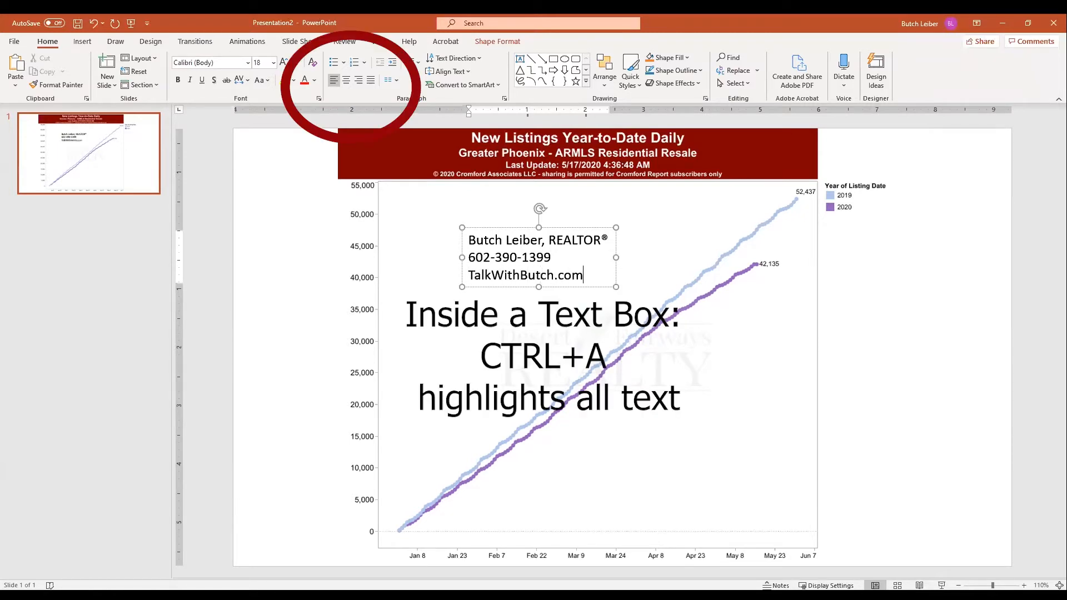
key("ctrl+a")
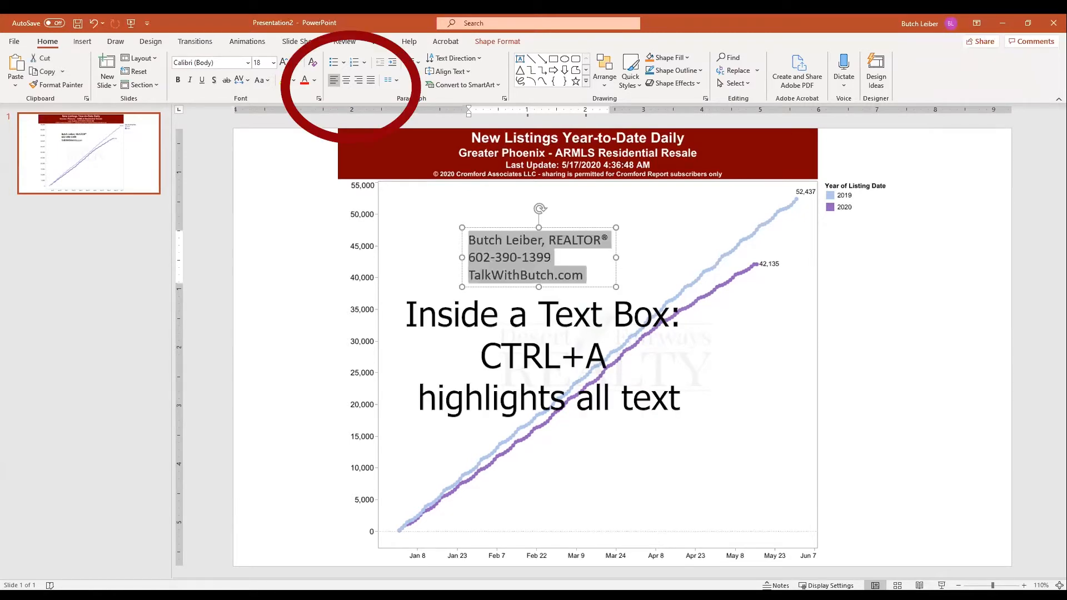
- Centre the three contact lines and move the box to the chart's lower-right corner
left_click(345, 80)
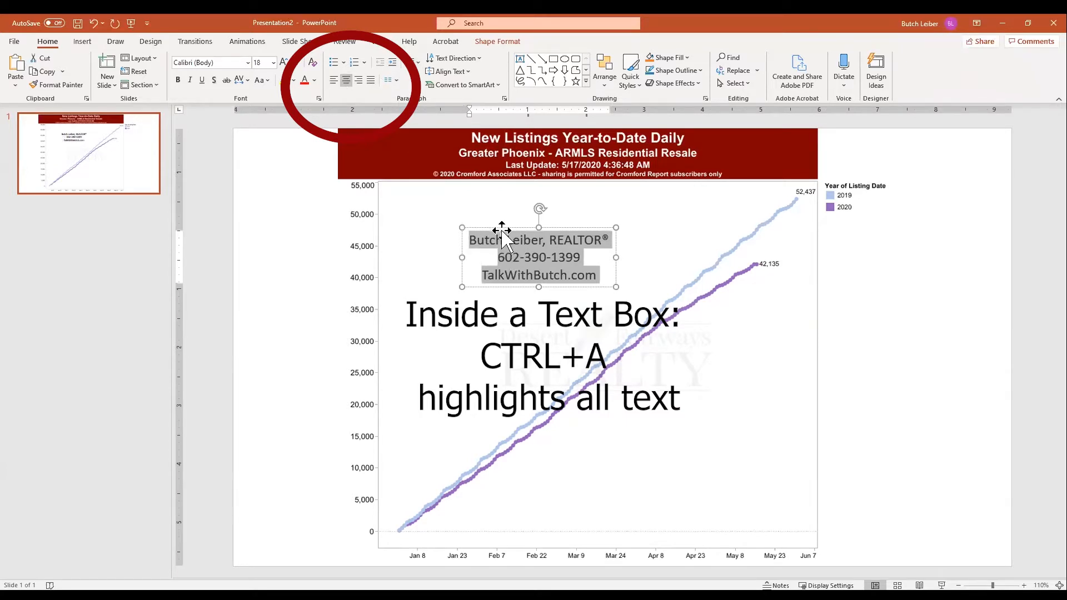
left_click_drag(500, 227, 440, 199)
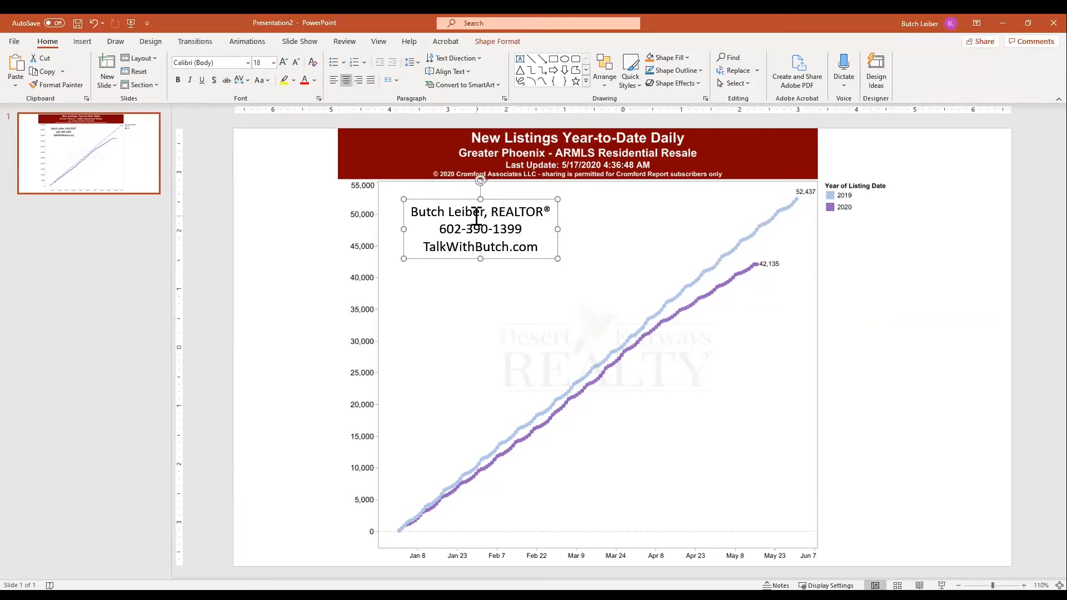
left_click_drag(450, 200, 706, 470)
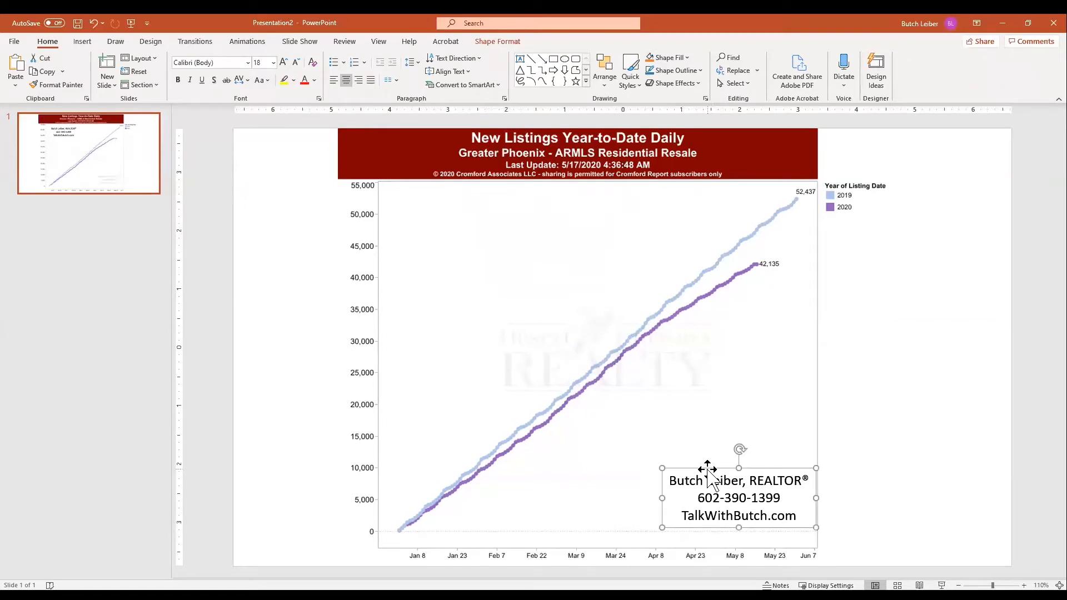
- Fade the contact text by setting its Text Fill transparency to about 85% in Format Shape
right_click(707, 470)
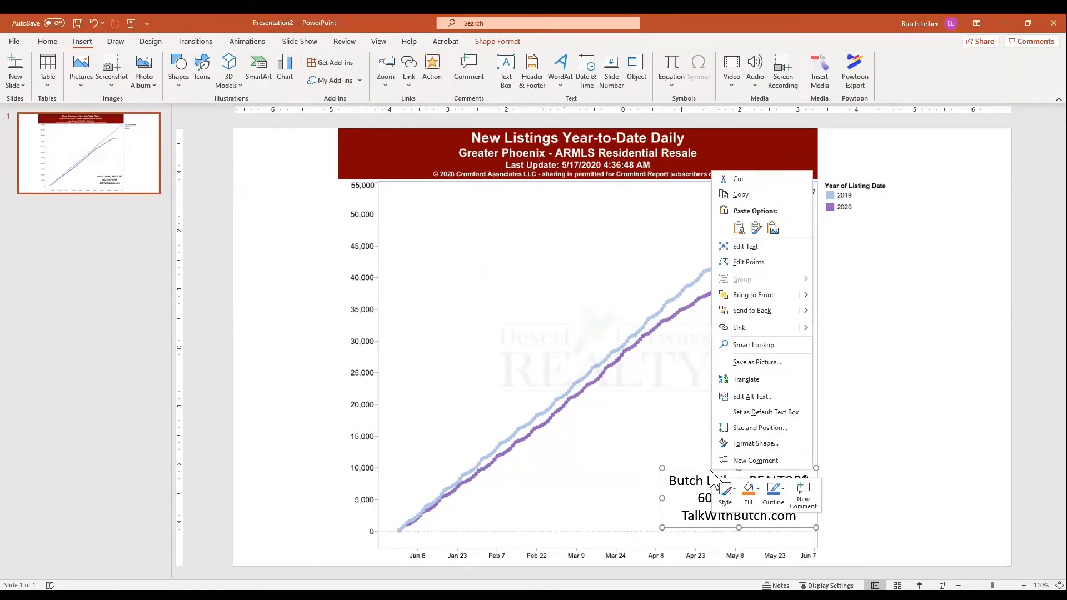
left_click(757, 444)
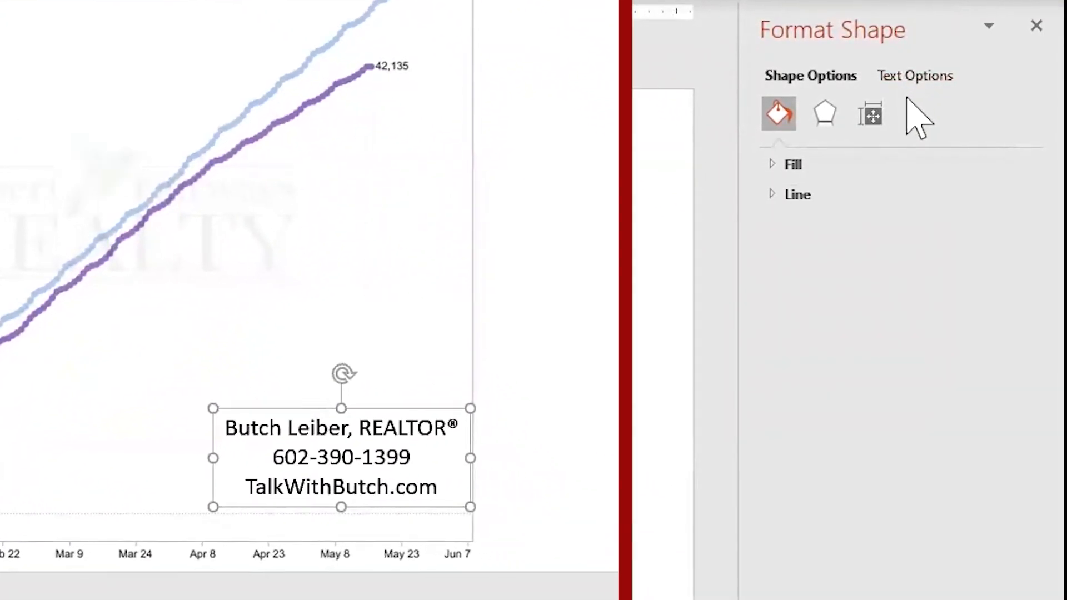
left_click(910, 78)
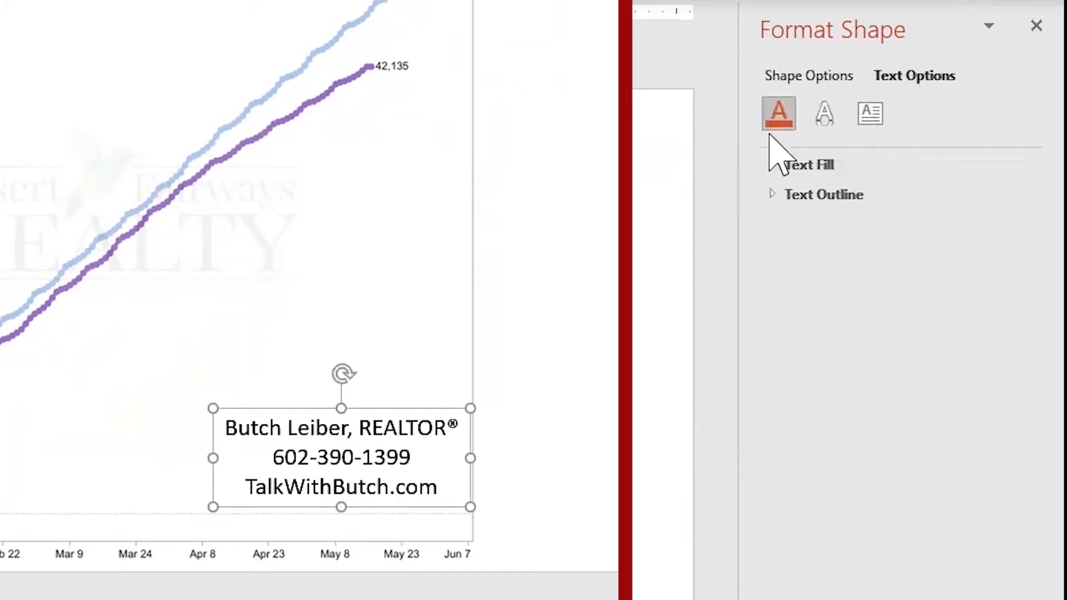
left_click(772, 166)
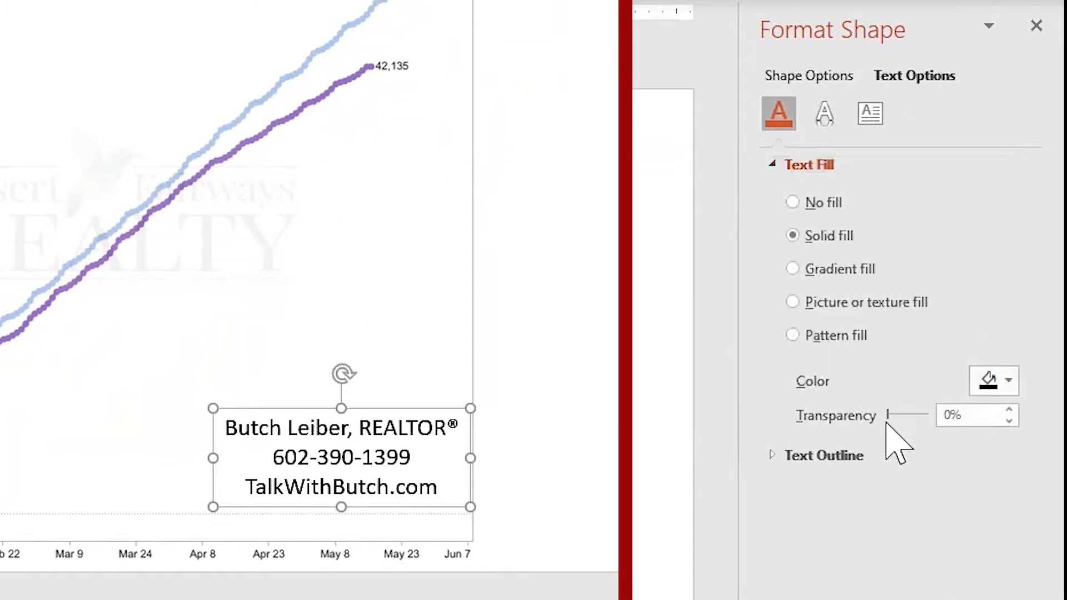
left_click_drag(889, 417, 921, 423)
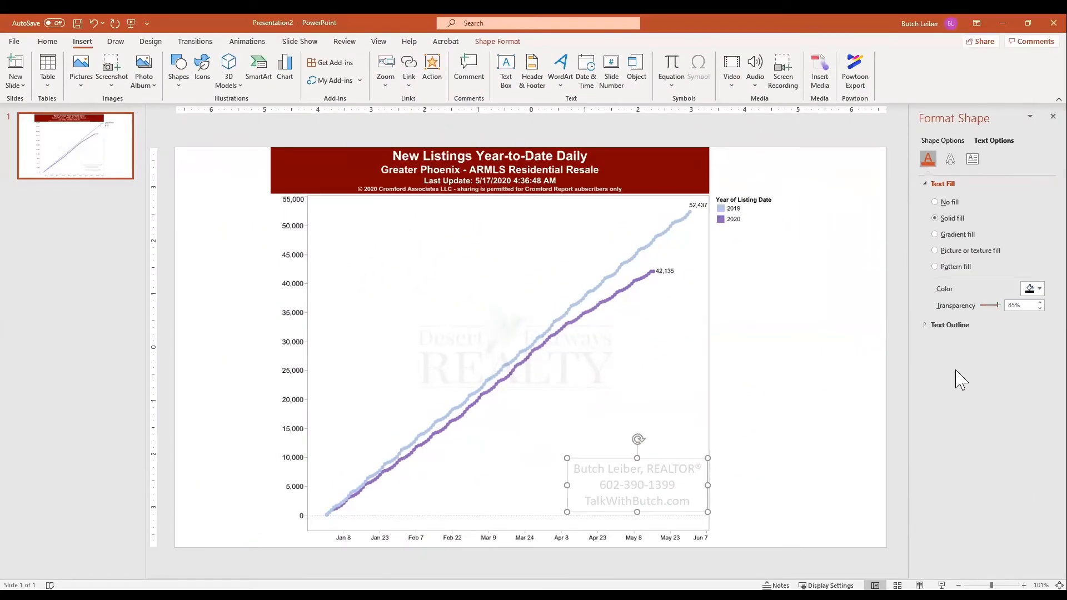
left_click(837, 476)
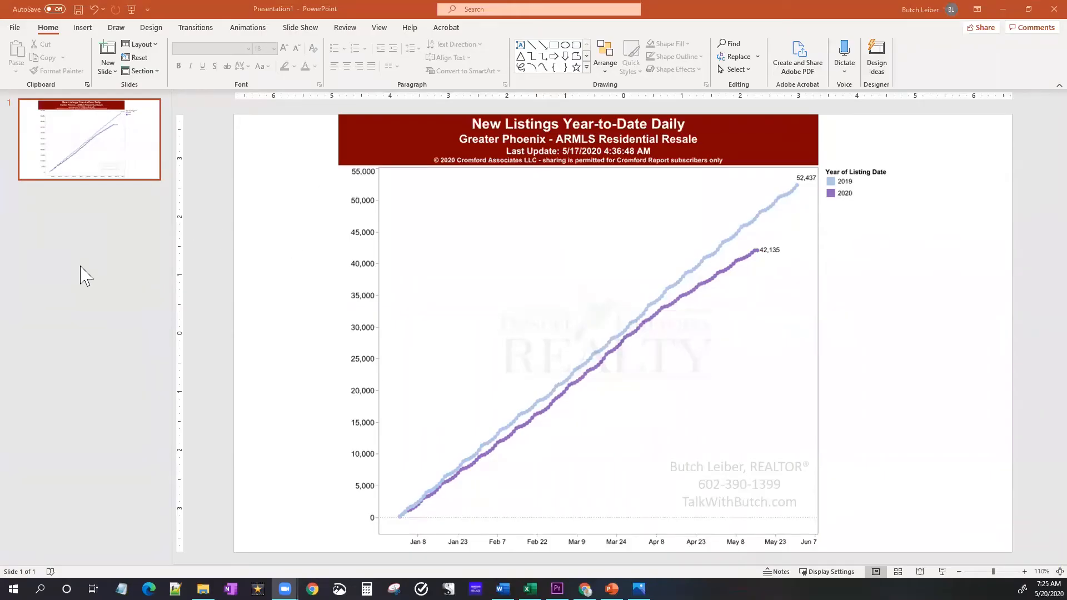
- Draw a thin Down Arrow block shape from the 2019 line to the 2020 line, above 42,135
left_click(84, 29)
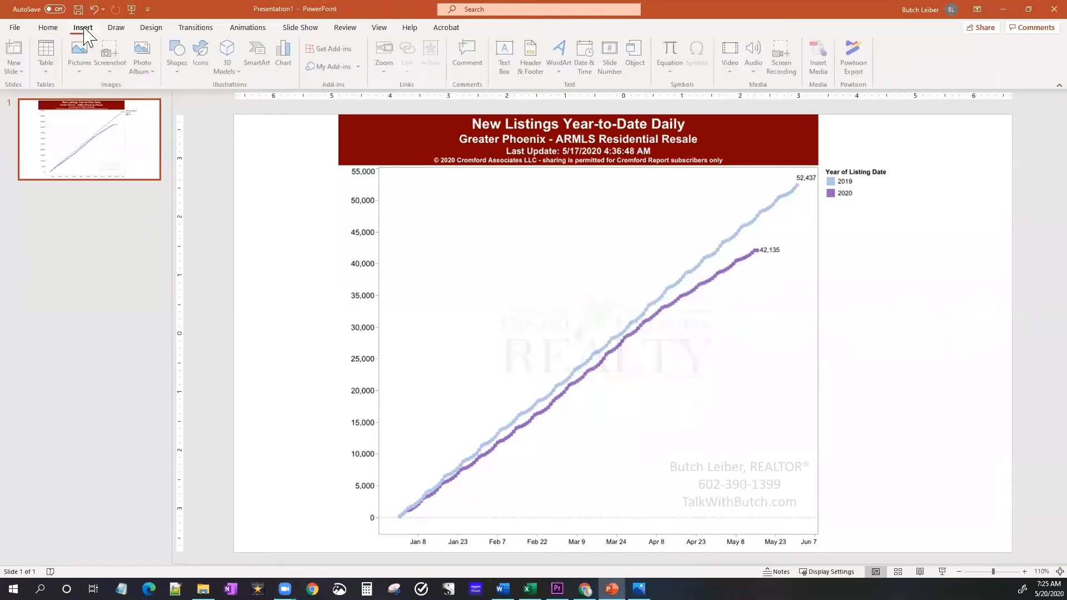
left_click(179, 58)
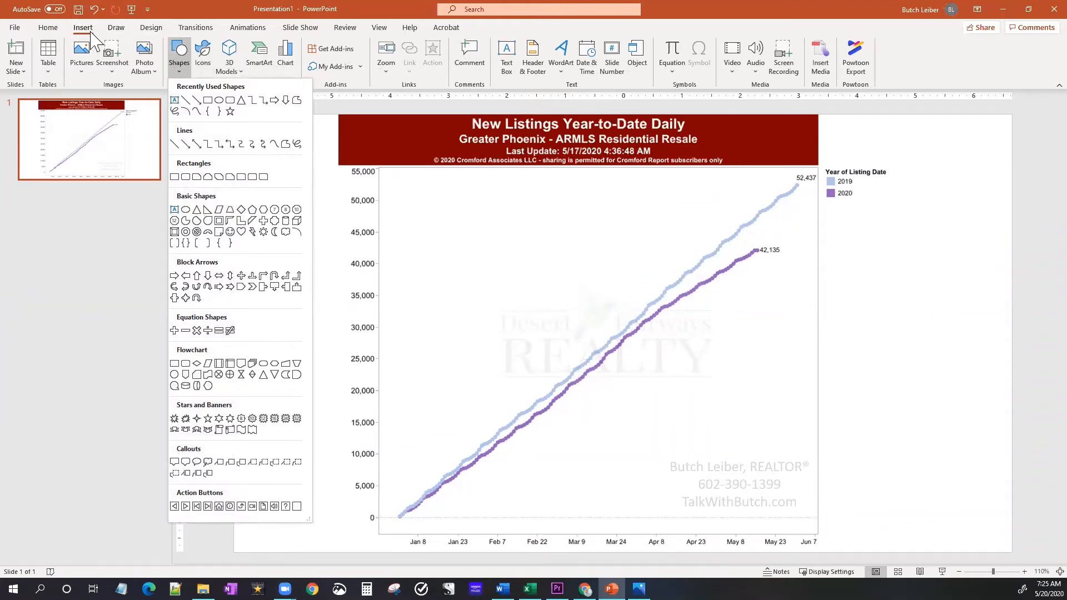
left_click(209, 275)
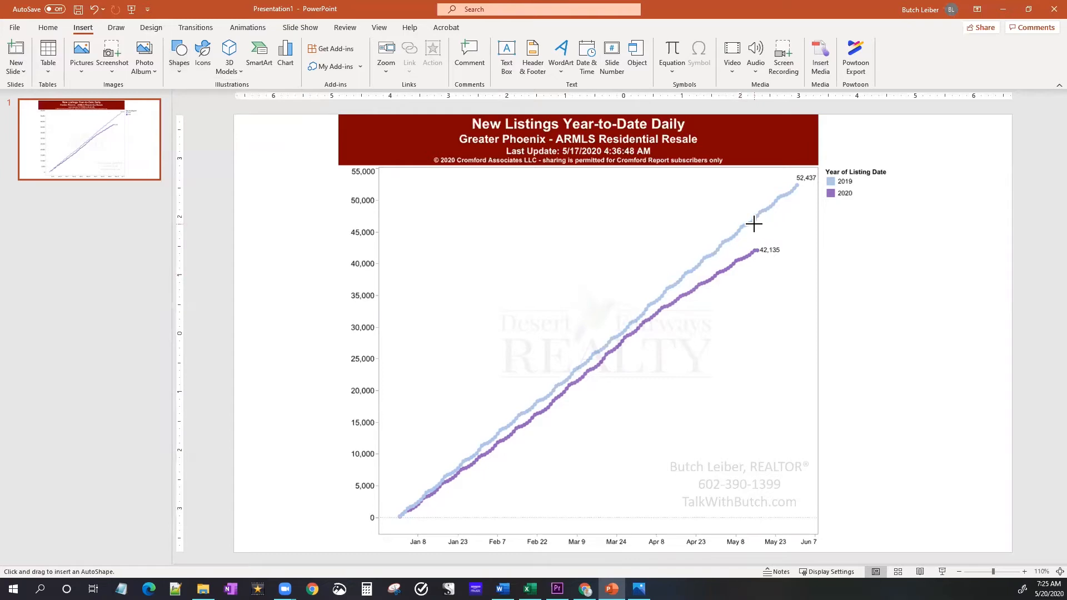
left_click_drag(754, 247, 753, 235)
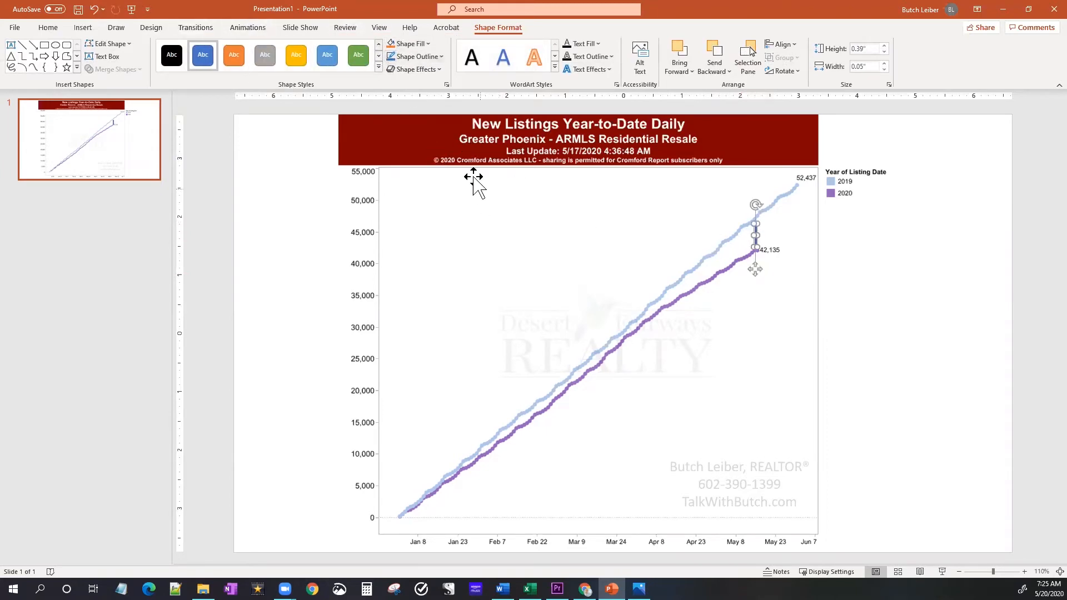
- Add a two-line text box '10% Drop in New Listings 2019 - 2020' positioned below the 42,135 label
left_click(83, 27)
left_click(506, 53)
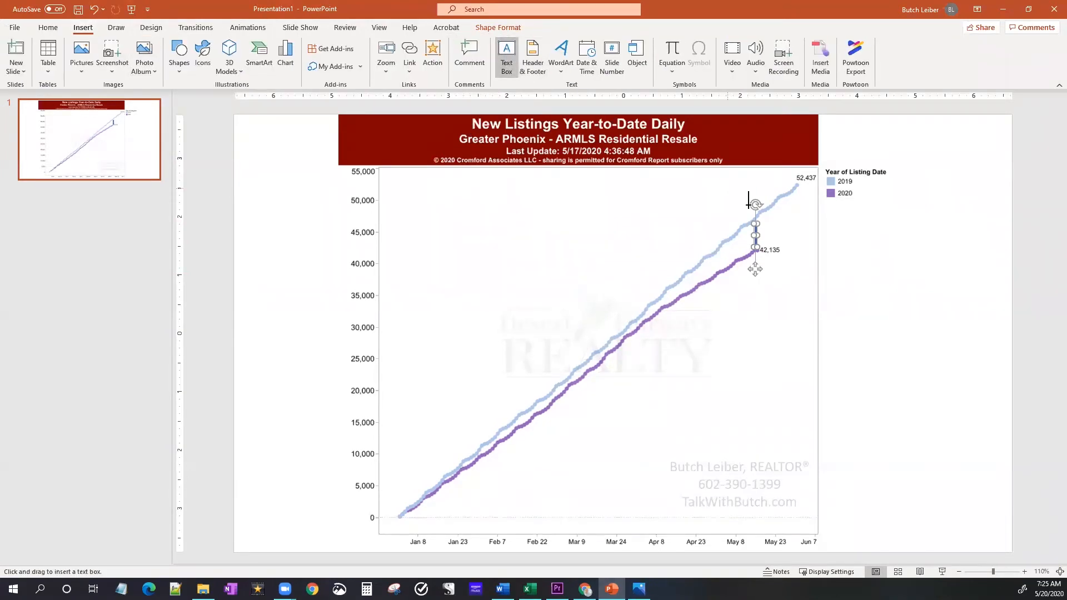
left_click(783, 222)
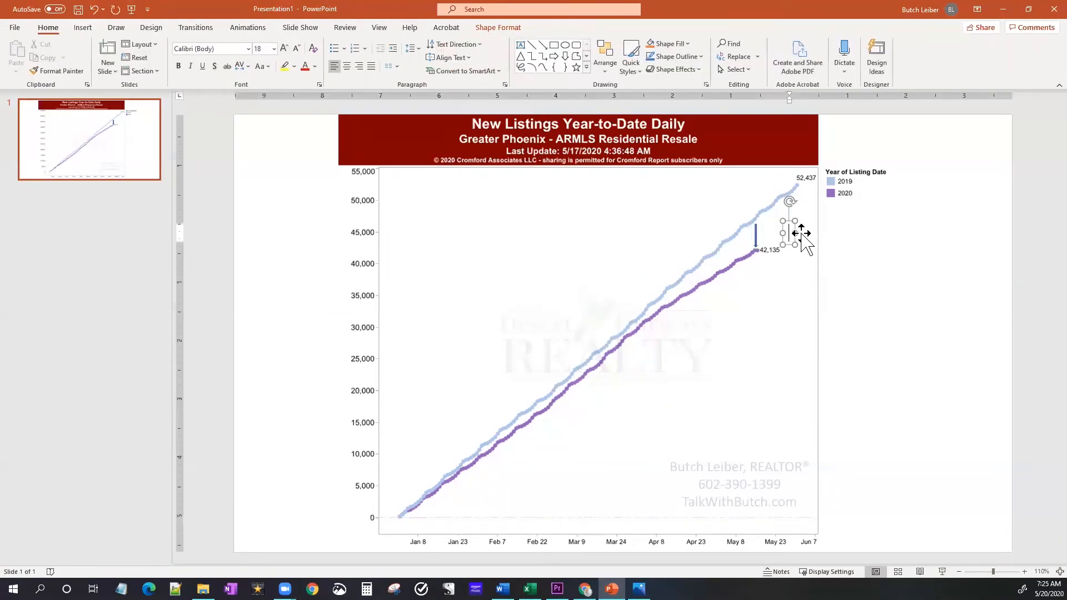
type("10% Drop in Listings")
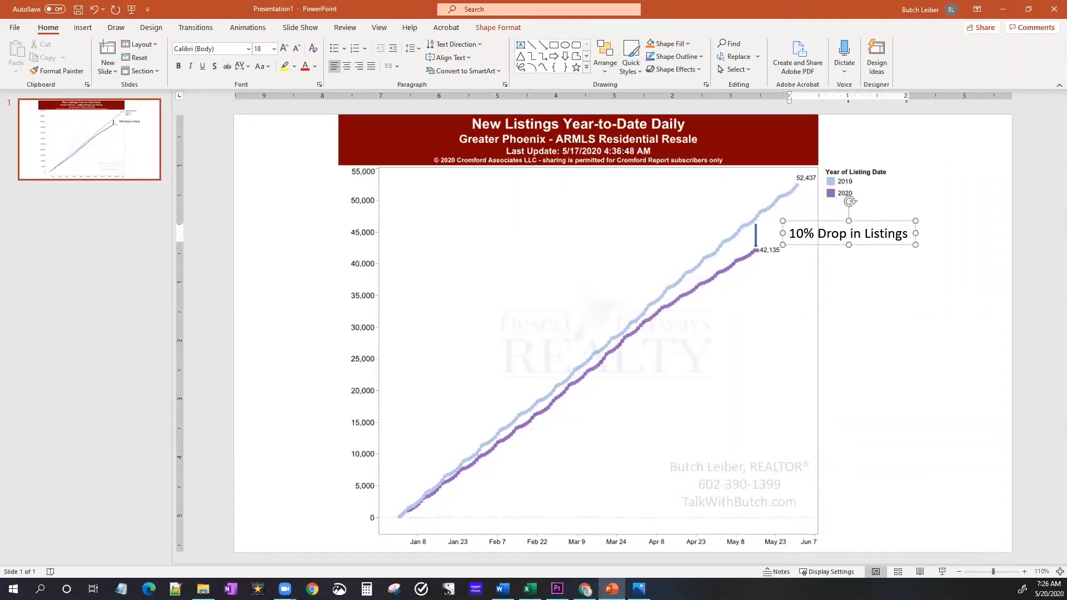
type("New")
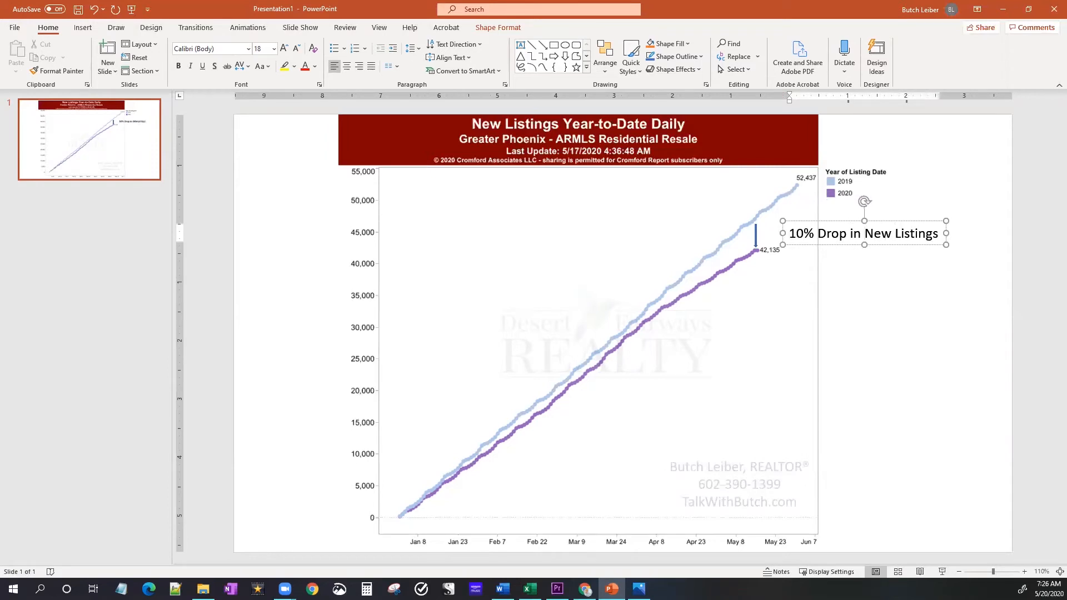
key("Return")
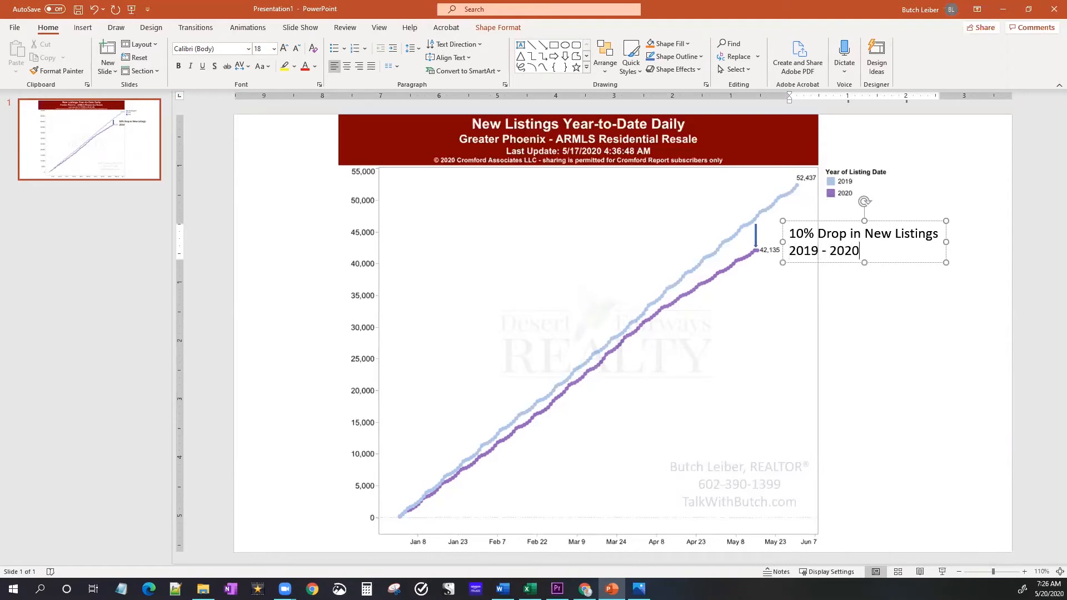
left_click_drag(817, 214, 754, 273)
left_click(268, 285)
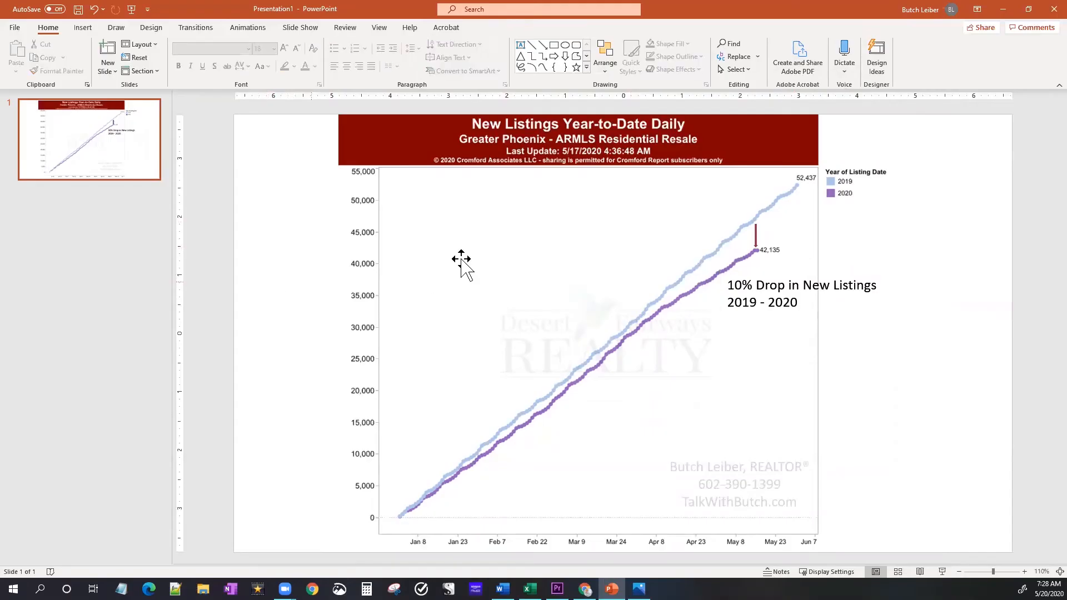
- Use Ctrl+A to select the chart picture, red arrow and annotation box together
key("ctrl+a")
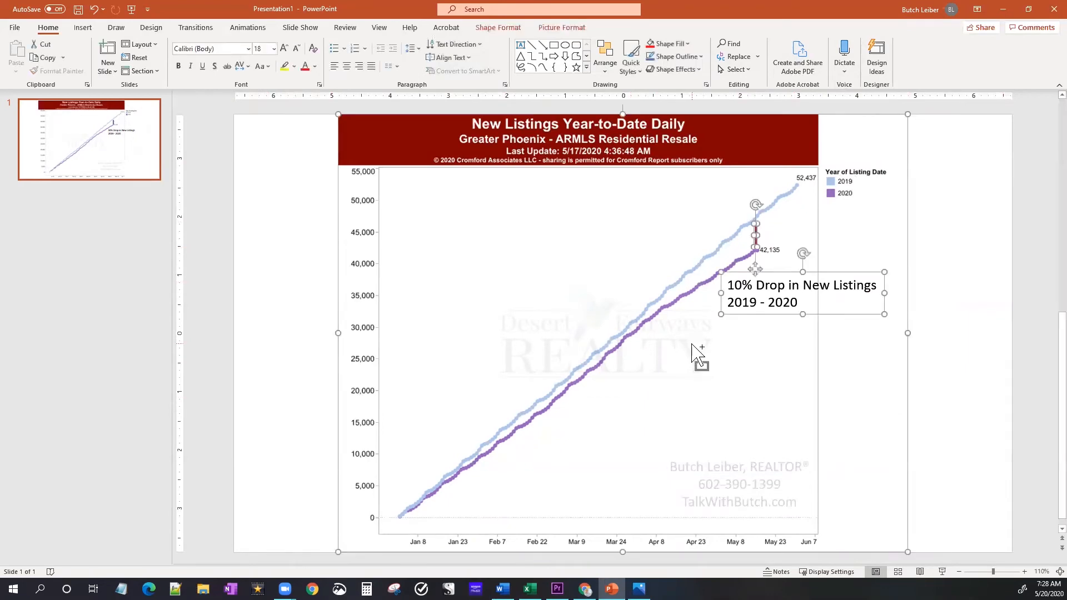
right_click(744, 283)
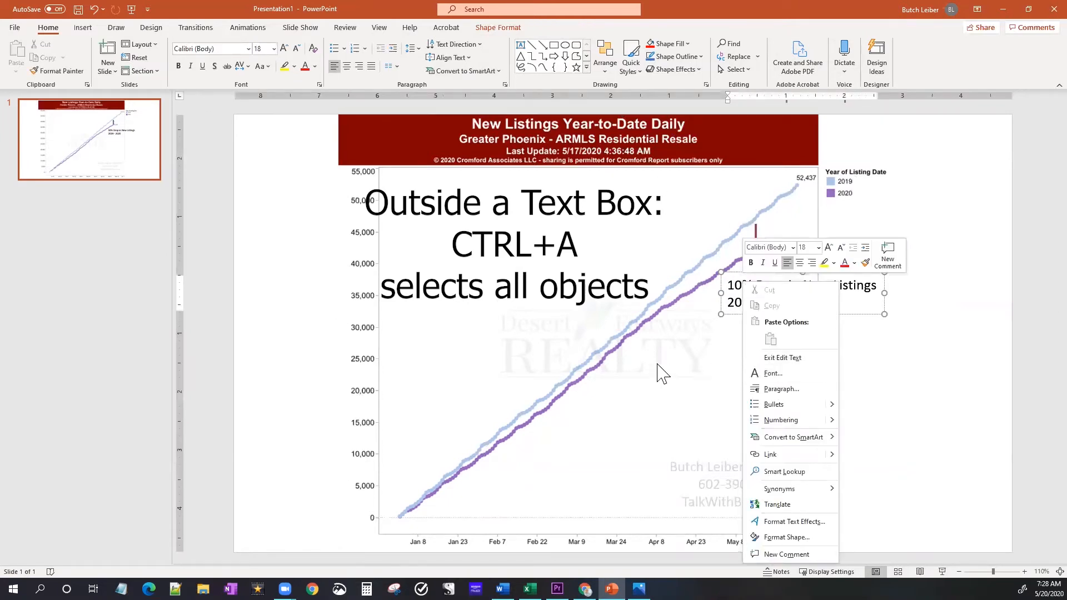
key("Escape")
key("Escape")
key("Escape")
key("ctrl+a")
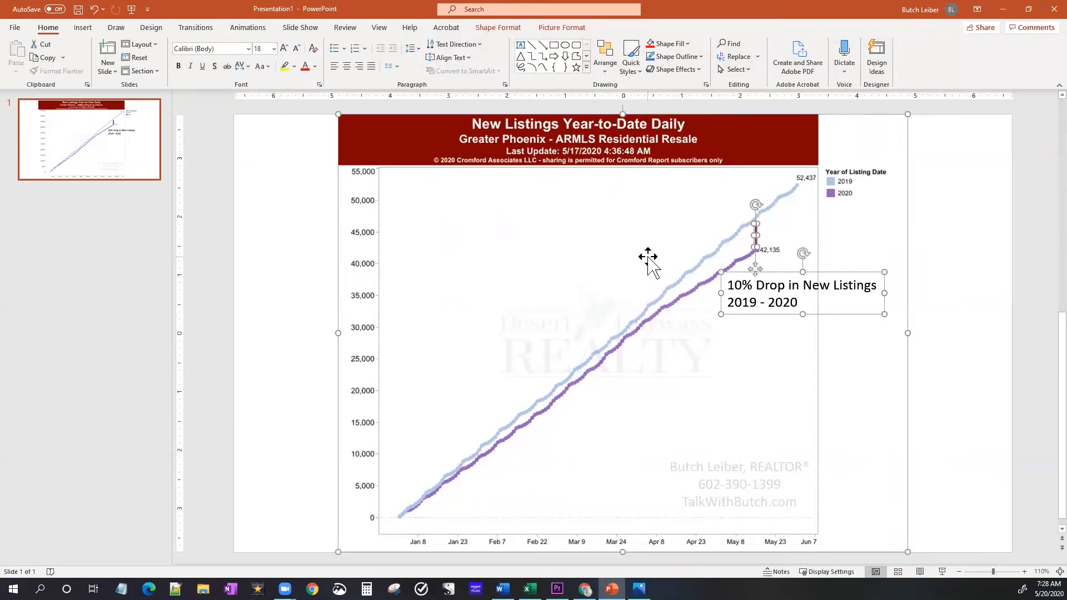
left_click(648, 256)
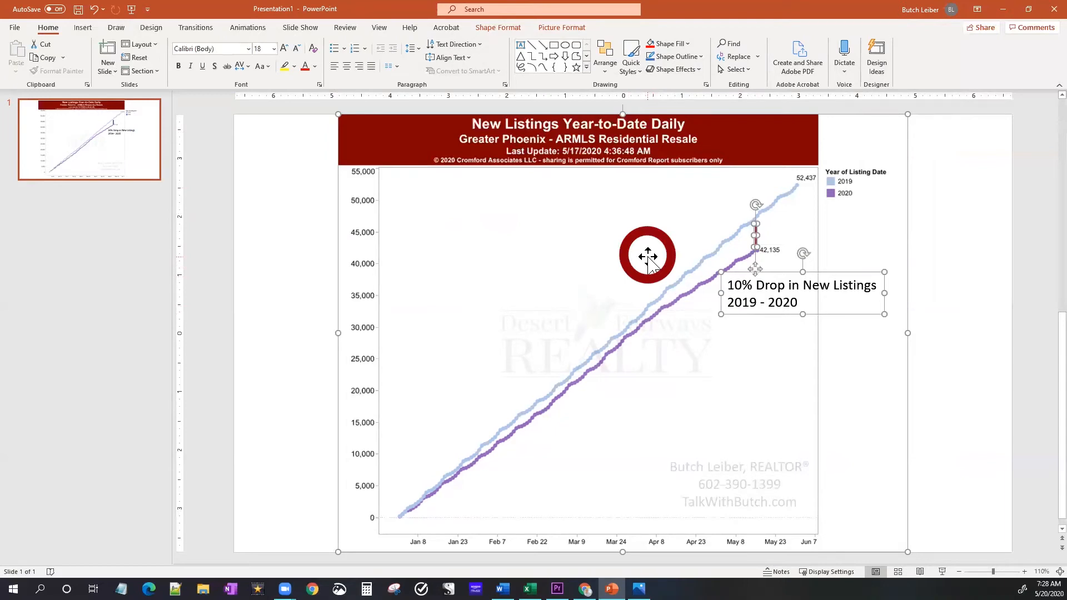